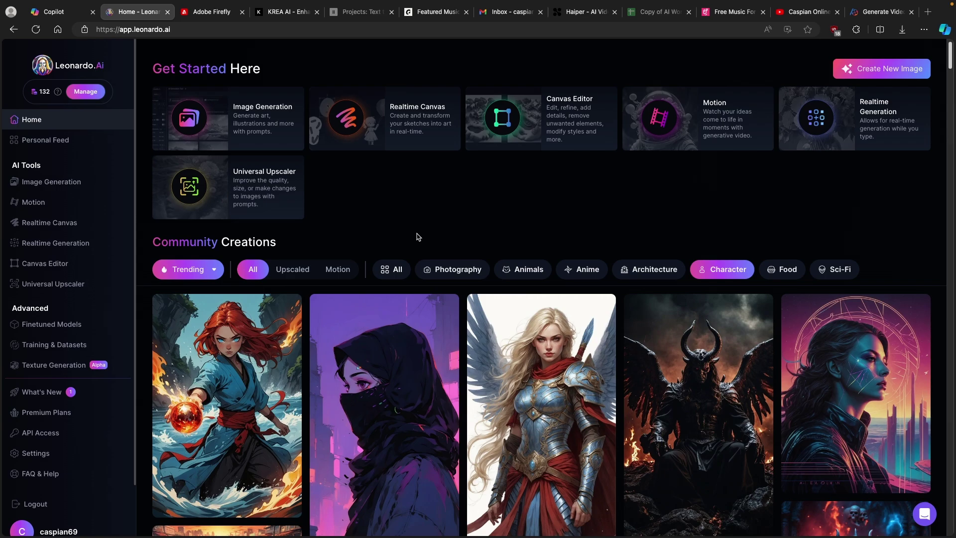
# Look over the Copilot and Adobe Firefly tabs, then come back to the Leonardo.Ai home page.
pyautogui.click(64, 11)
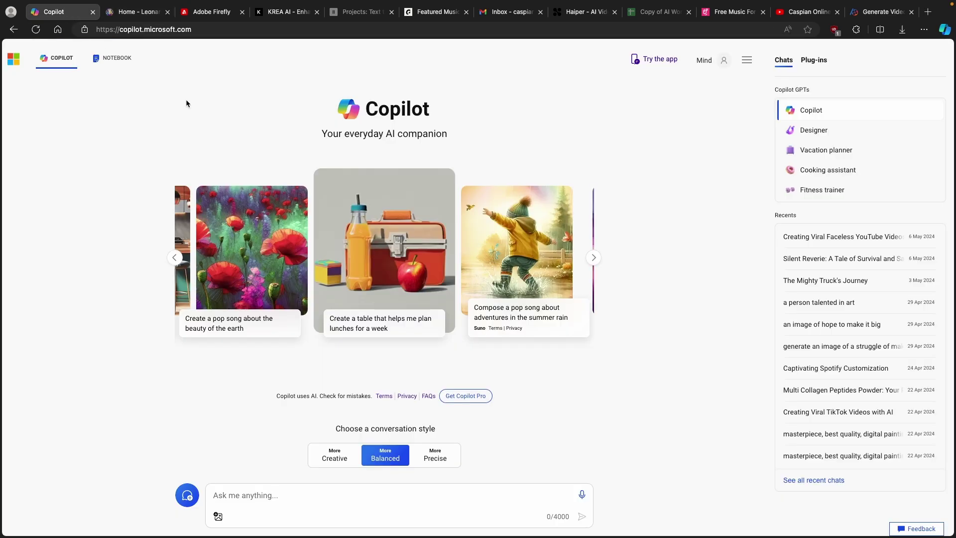
pyautogui.click(137, 11)
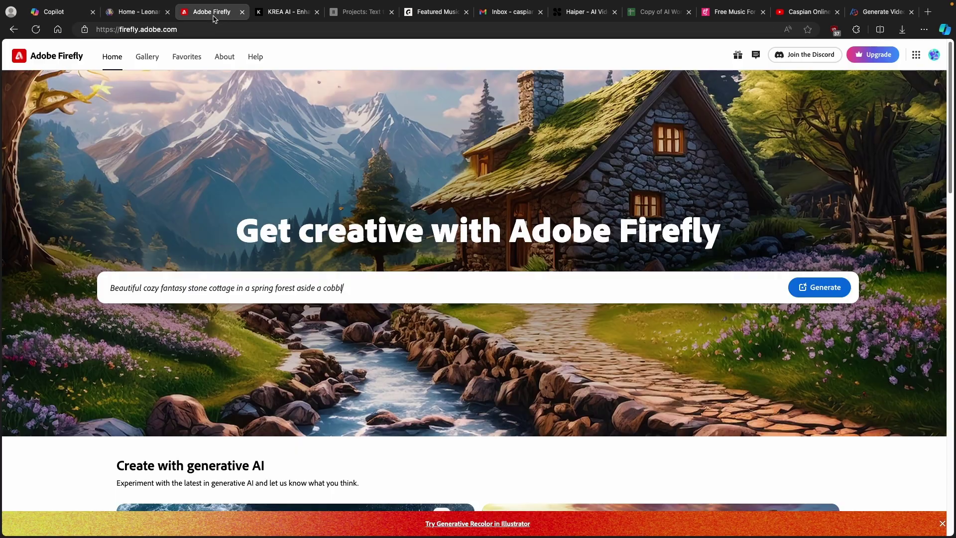
pyautogui.click(213, 12)
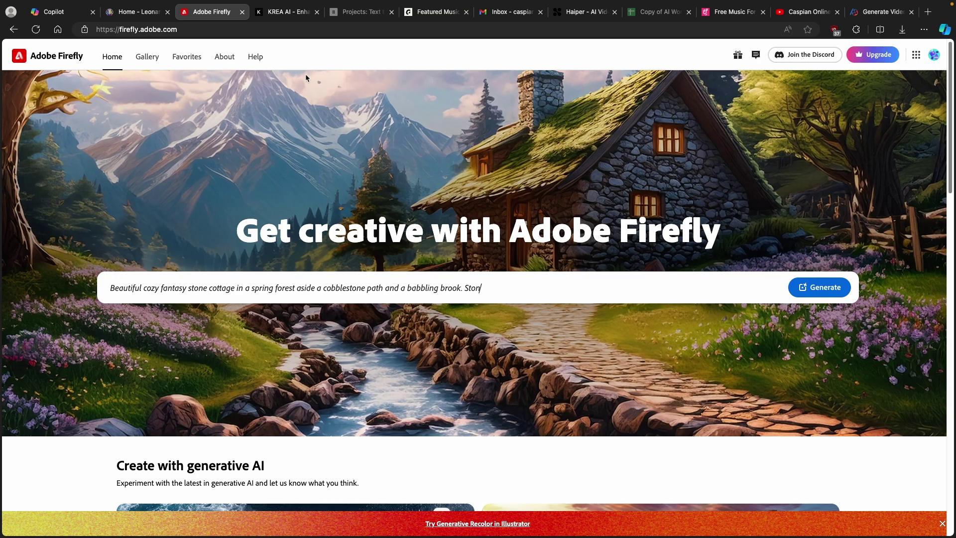
pyautogui.click(143, 16)
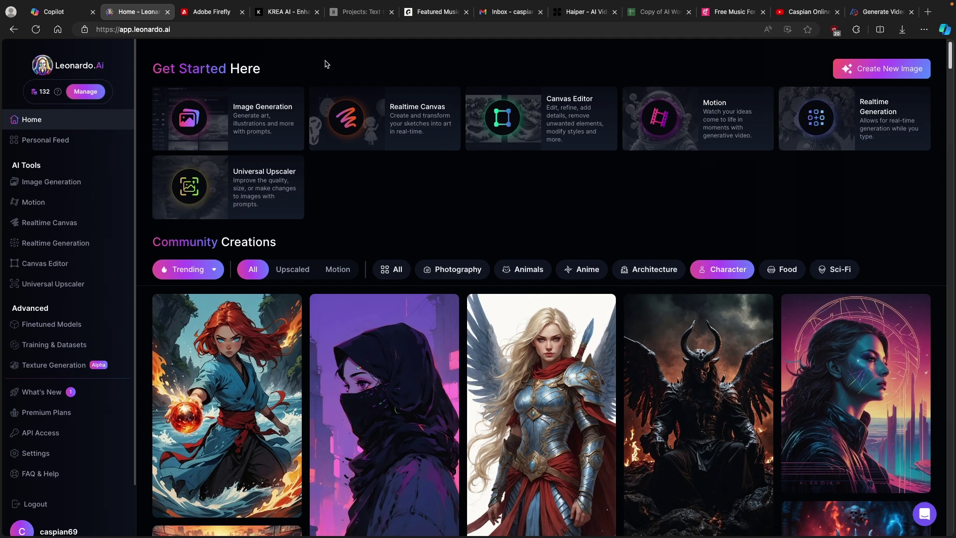
# Bring up the token info details beside the Leonardo.Ai token count.
pyautogui.moveTo(57, 92)
pyautogui.click(86, 91)
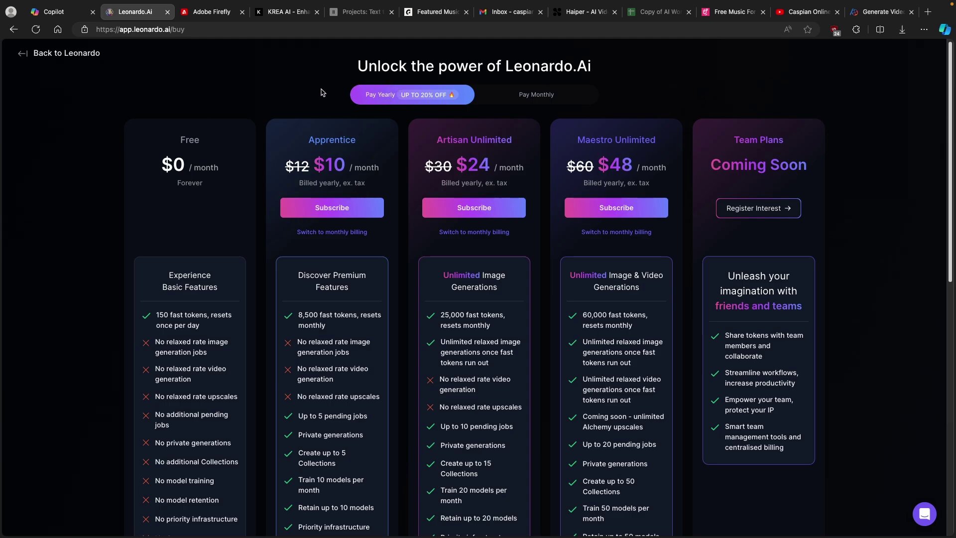
pyautogui.doubleClick(446, 94)
pyautogui.scroll(-3, 505, 113)
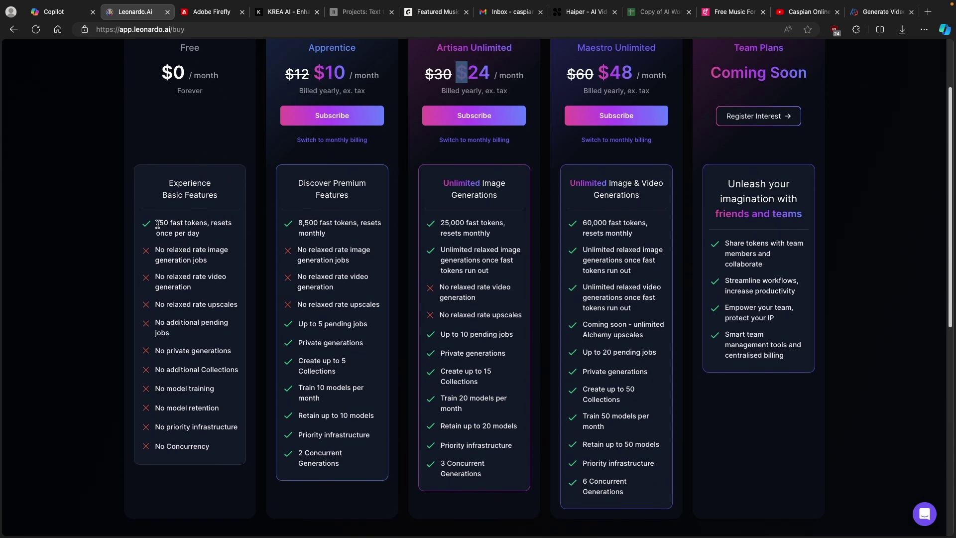
pyautogui.moveTo(157, 223); pyautogui.dragTo(204, 233)
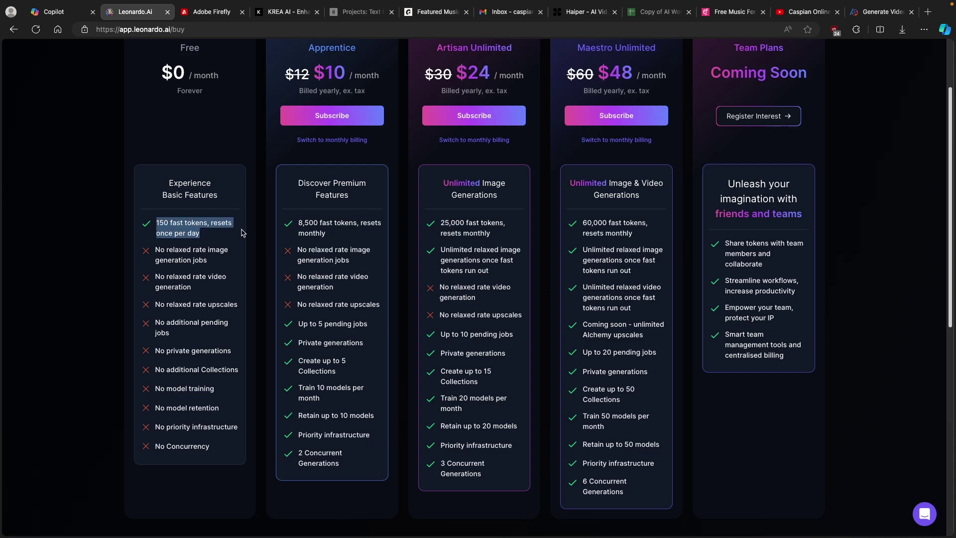
pyautogui.scroll(3, 452, 174)
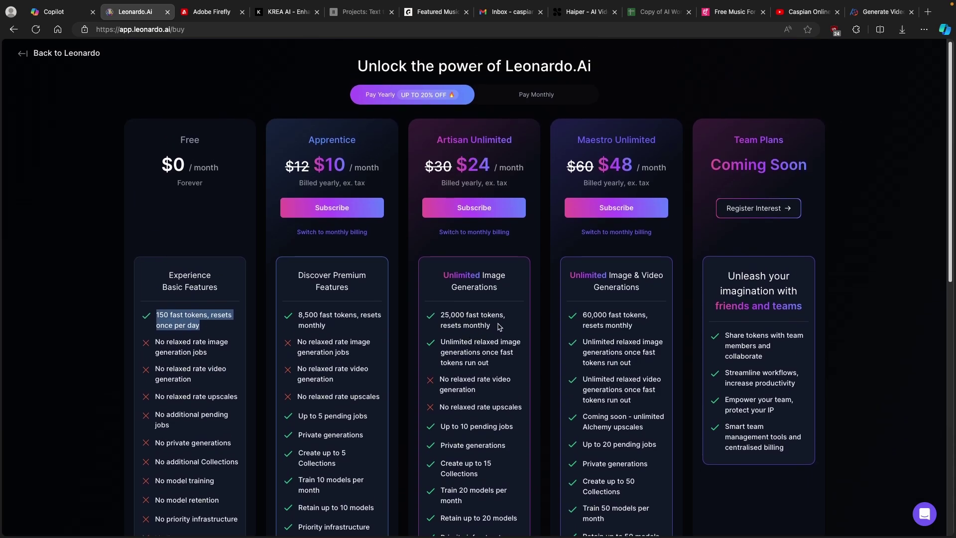
pyautogui.scroll(-2, 479, 309)
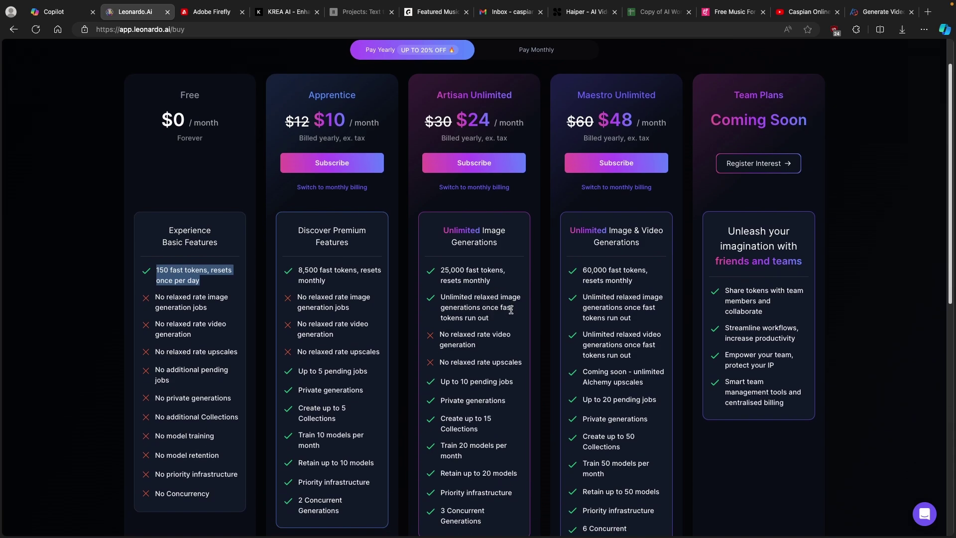
pyautogui.scroll(-2, 500, 309)
pyautogui.moveTo(464, 336); pyautogui.dragTo(513, 337)
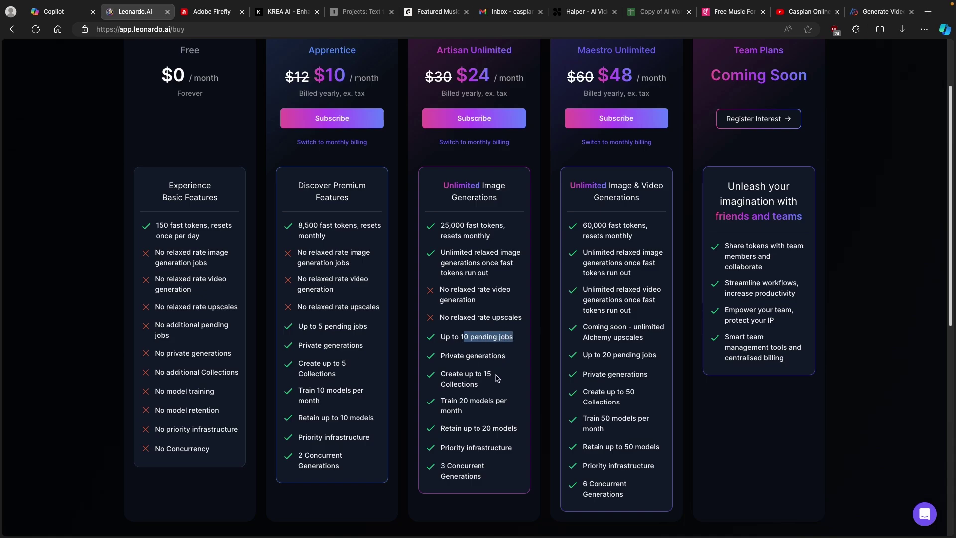
pyautogui.scroll(4, 485, 287)
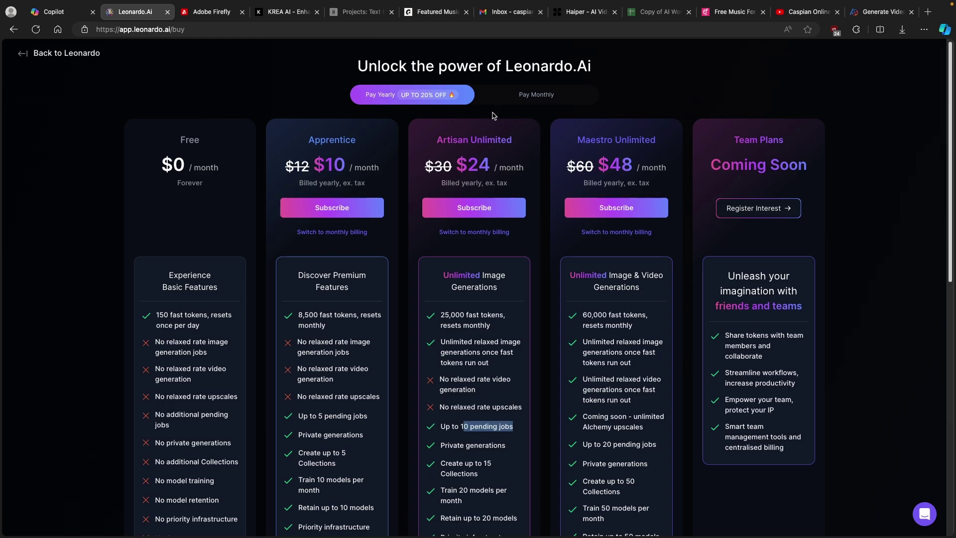
# Return to Leonardo.Ai and open the Image Generation workspace with earlier portraits.
pyautogui.click(49, 55)
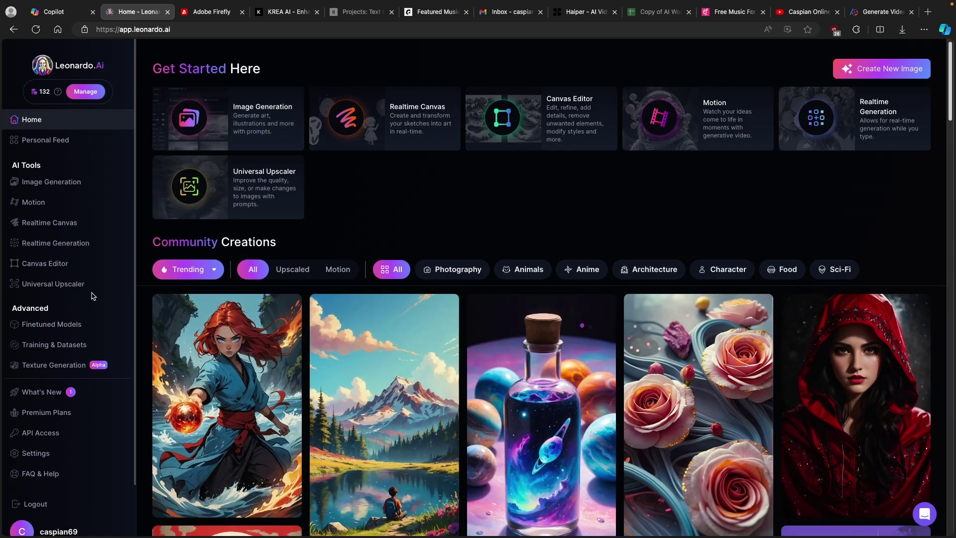
pyautogui.click(102, 182)
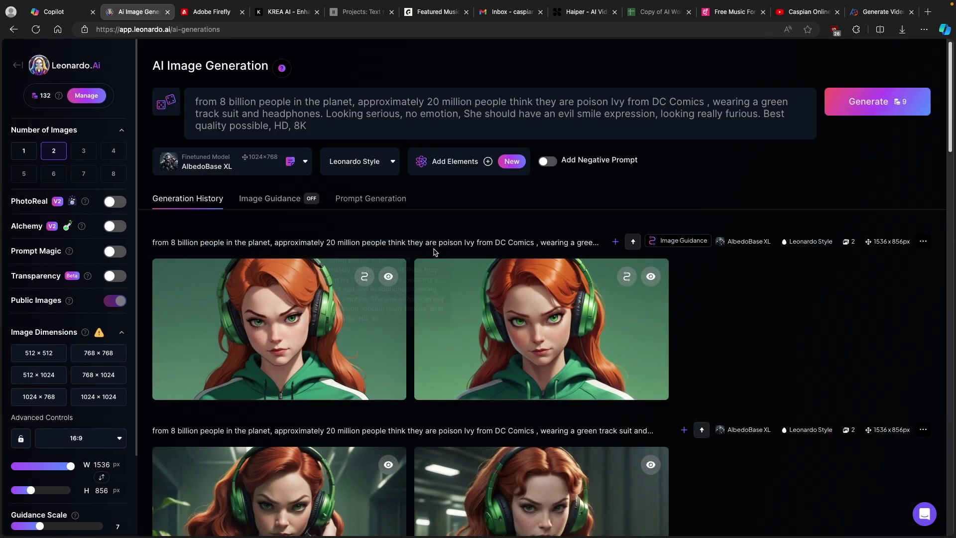
pyautogui.scroll(-1, 403, 269)
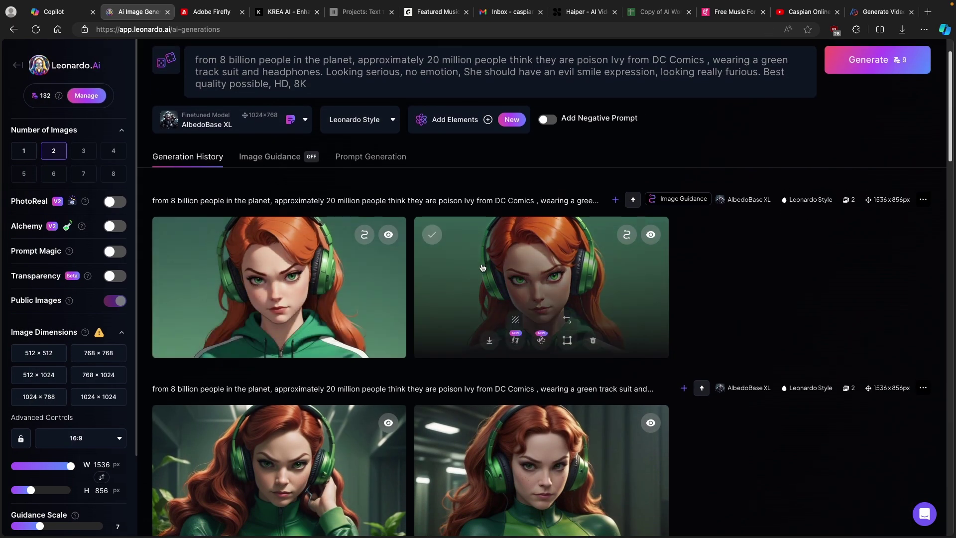
pyautogui.scroll(1, 432, 233)
# Check the Poison Ivy prompt, AlbedoBase XL finetuned model and Leonardo Style presets, leaving them unchanged.
pyautogui.tripleClick(304, 124)
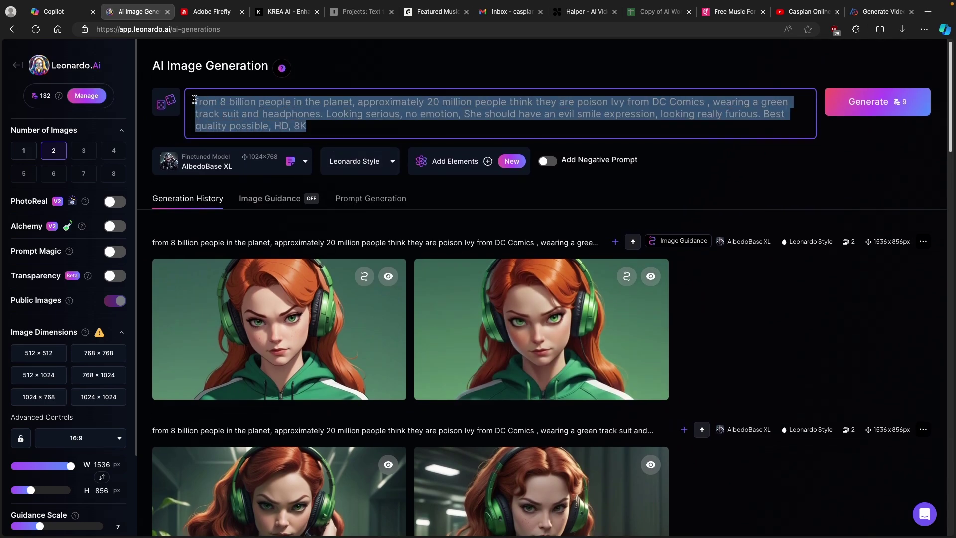
pyautogui.click(218, 159)
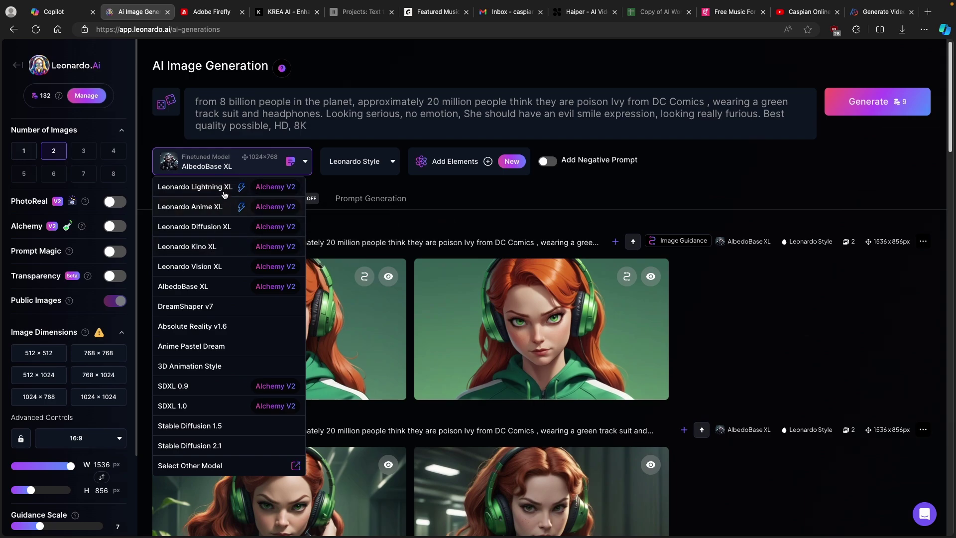
pyautogui.click(351, 163)
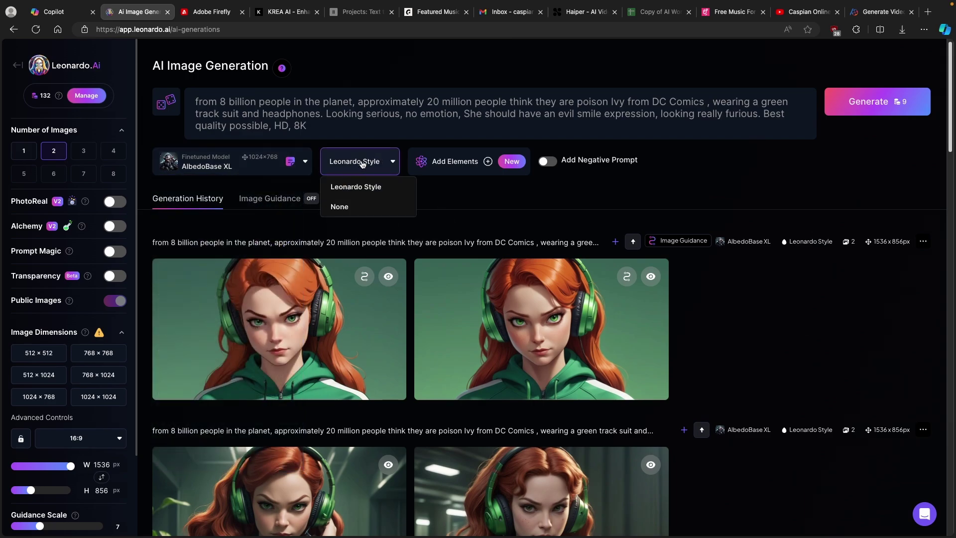
pyautogui.click(362, 163)
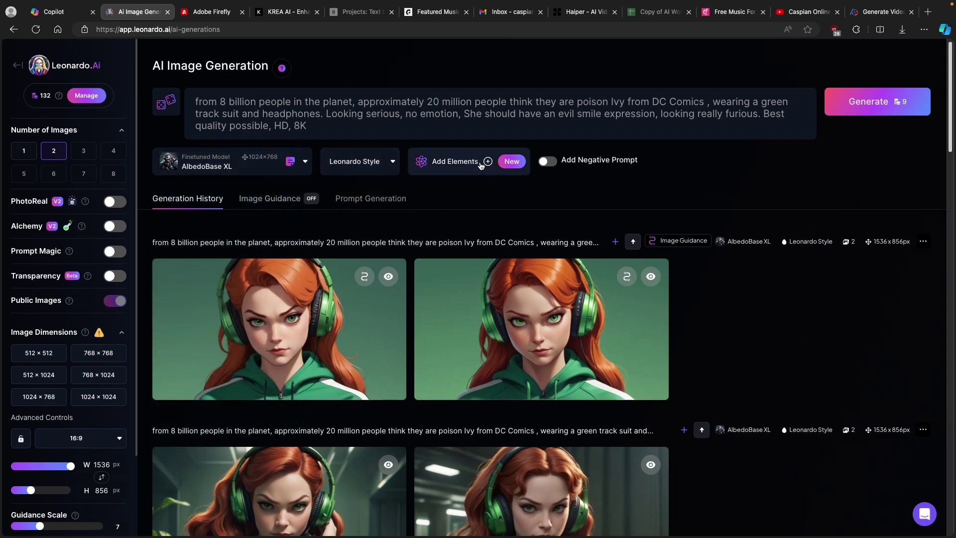
# Browse the LoRA element cards in the Elements gallery.
pyautogui.click(464, 165)
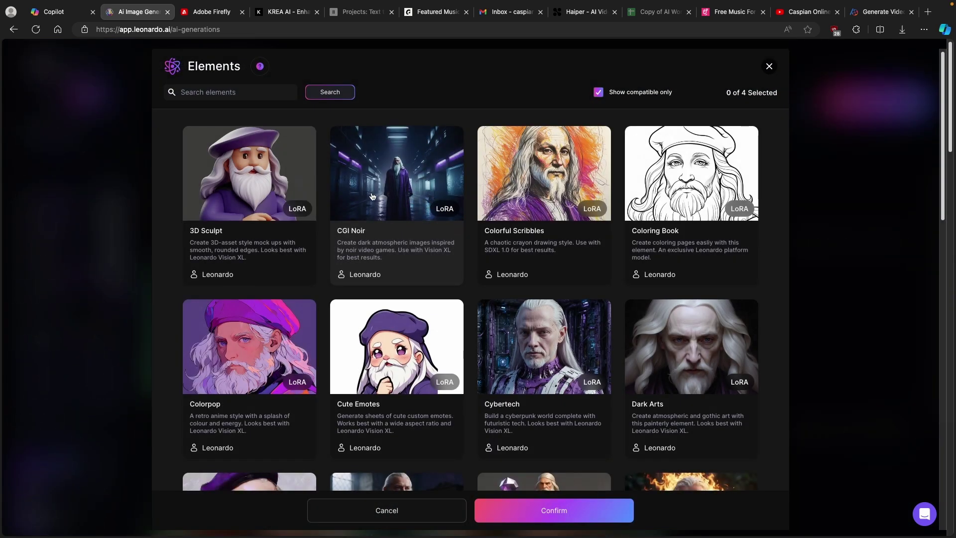
pyautogui.scroll(-1, 366, 216)
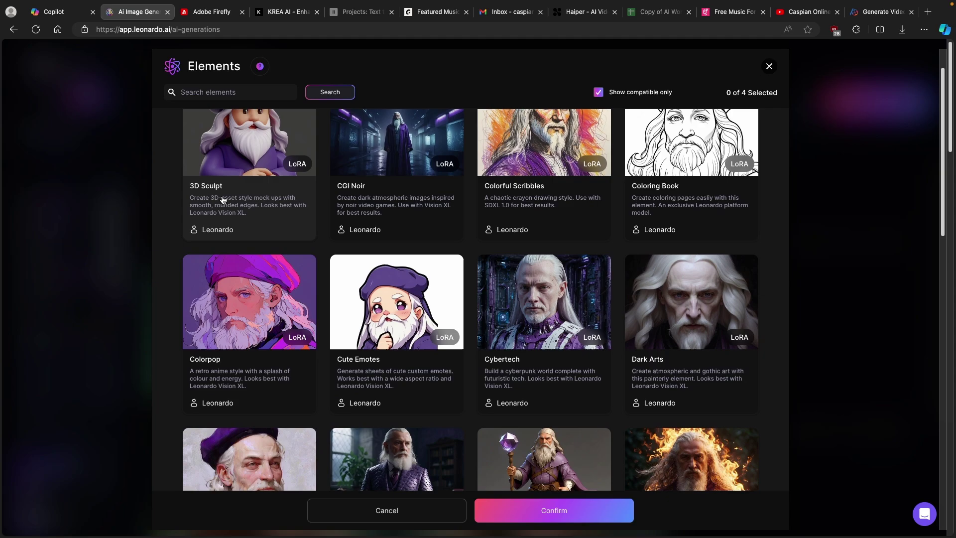
pyautogui.scroll(-3, 390, 323)
pyautogui.scroll(-3, 408, 325)
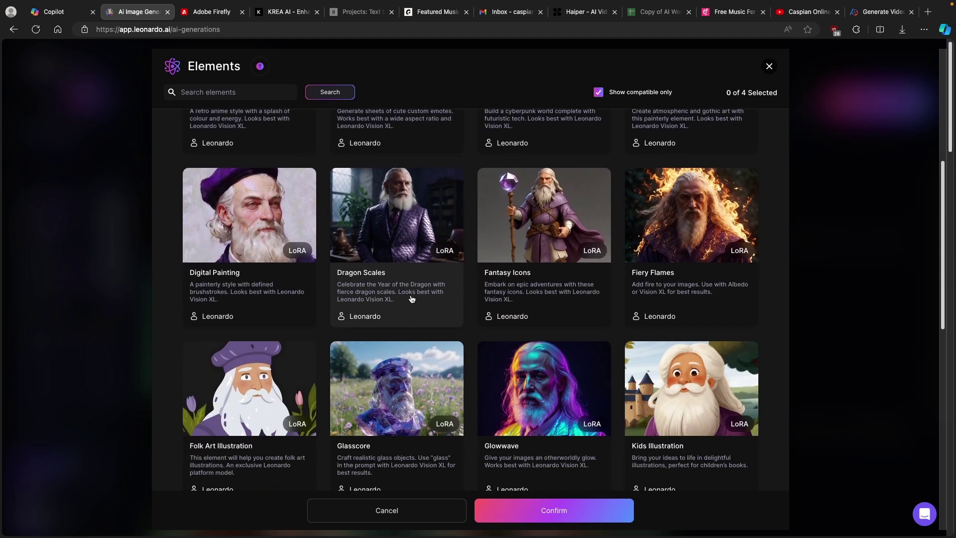
pyautogui.click(770, 66)
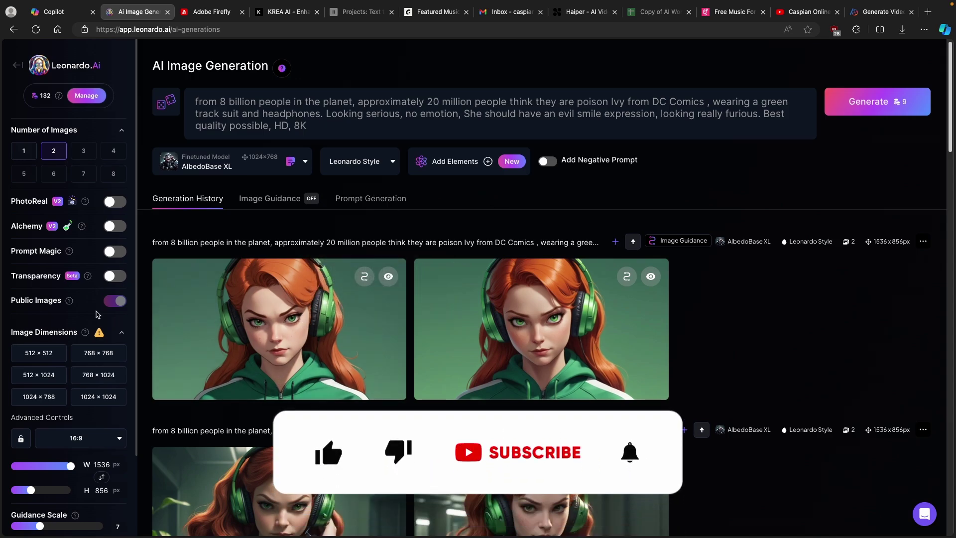
pyautogui.moveTo(286, 277)
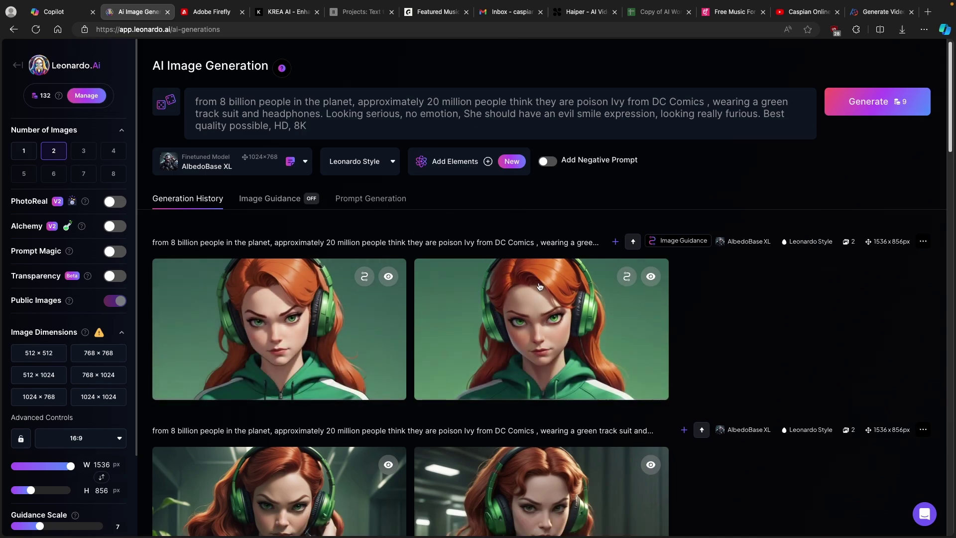
pyautogui.moveTo(534, 311)
pyautogui.scroll(-3, 36, 330)
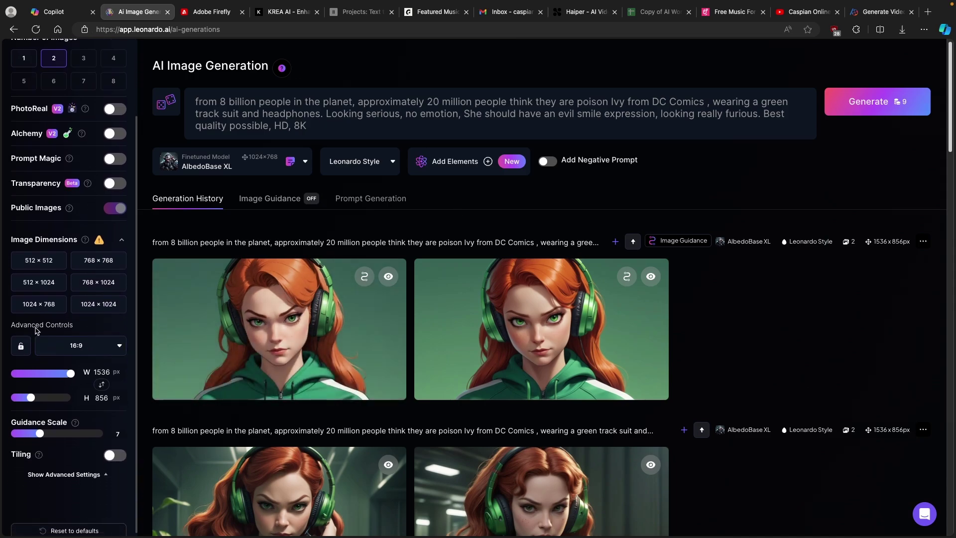
pyautogui.click(81, 347)
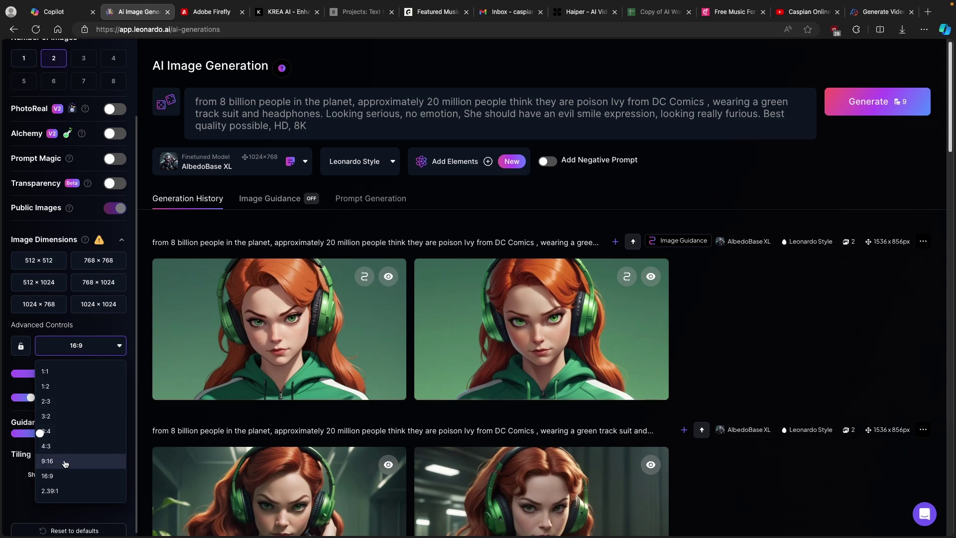
pyautogui.click(443, 210)
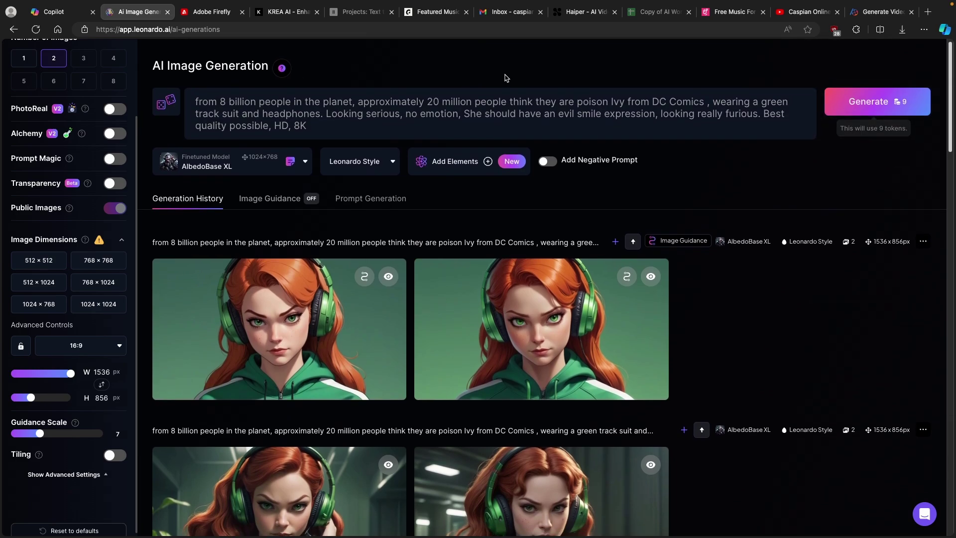
pyautogui.scroll(3, 59, 84)
# Filter the Leonardo.Ai home feed to Character creations and scroll through them.
pyautogui.click(54, 63)
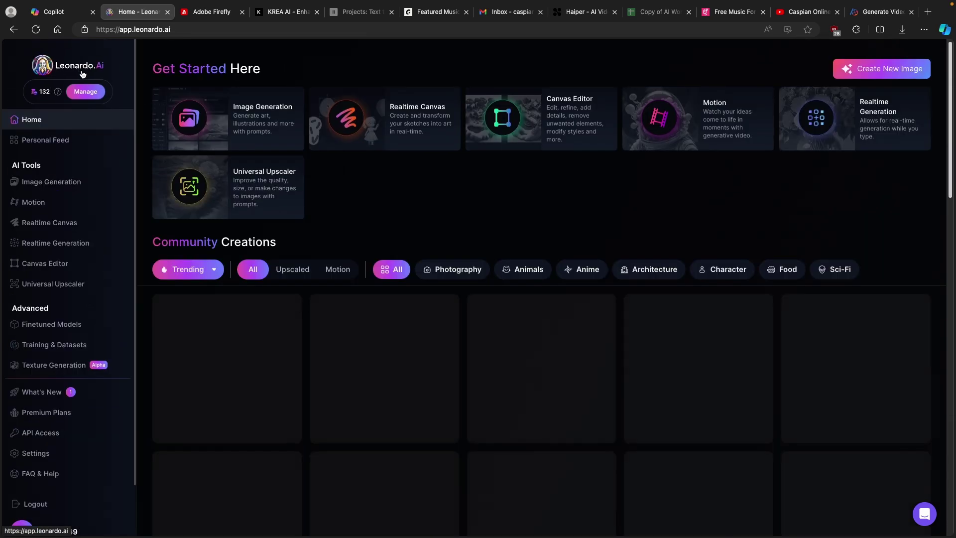
pyautogui.click(724, 271)
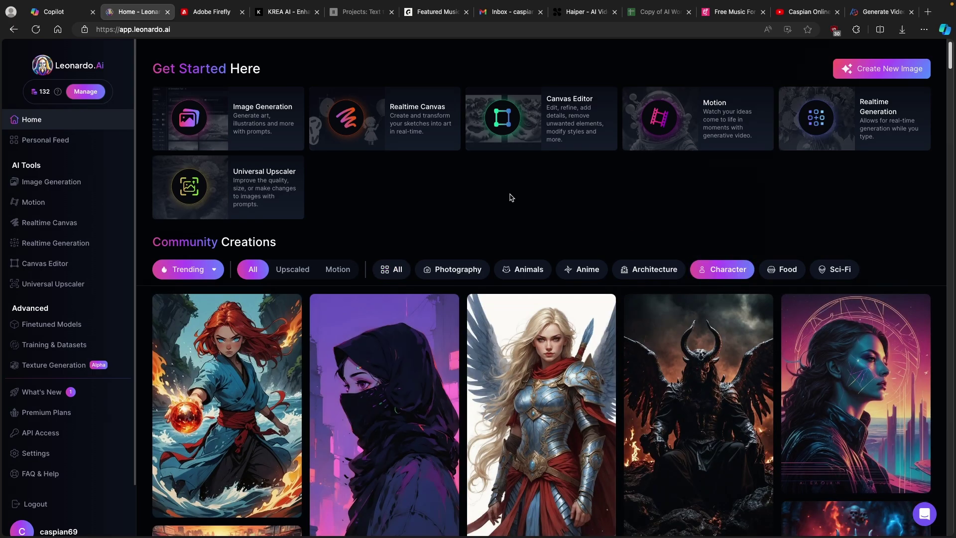
pyautogui.scroll(-10, 510, 196)
pyautogui.scroll(-6, 435, 192)
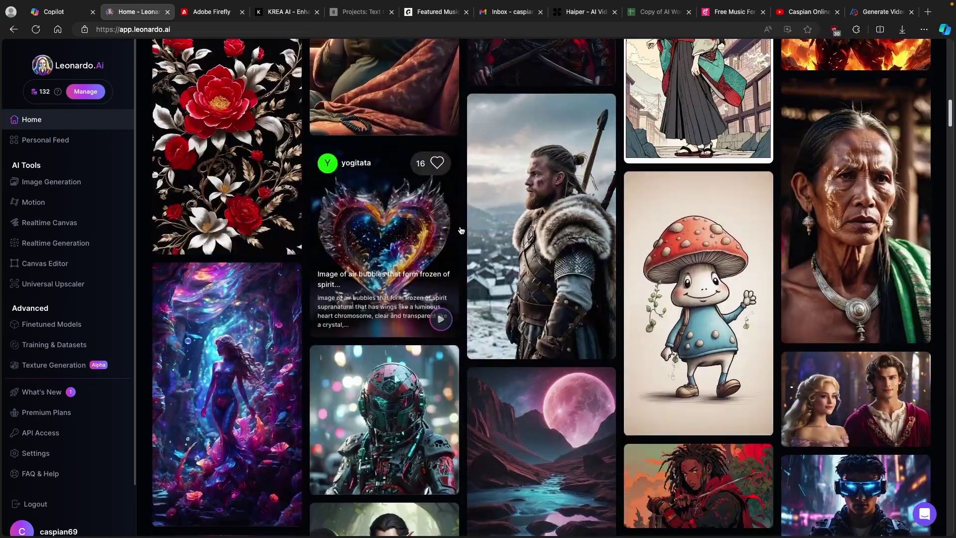
pyautogui.scroll(-4, 423, 234)
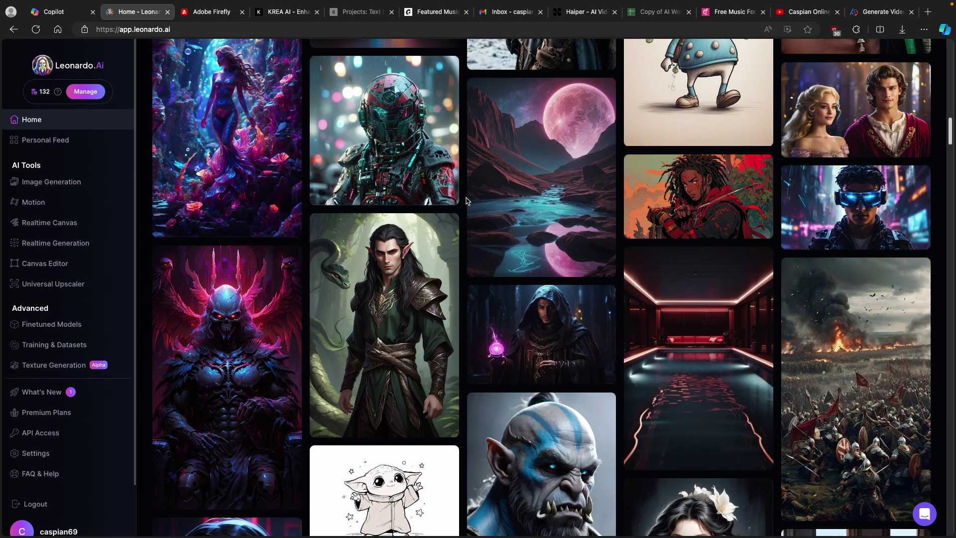
pyautogui.scroll(-4, 628, 272)
pyautogui.scroll(-10, 628, 272)
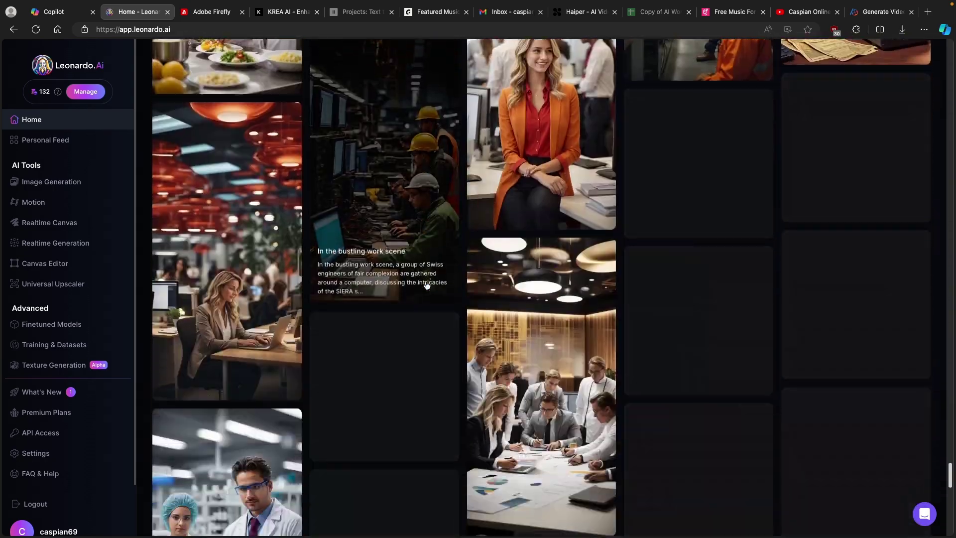
# Open the 'Dark elf with gold arrow' image details to copy its prompt, then close them.
pyautogui.scroll(15, 427, 285)
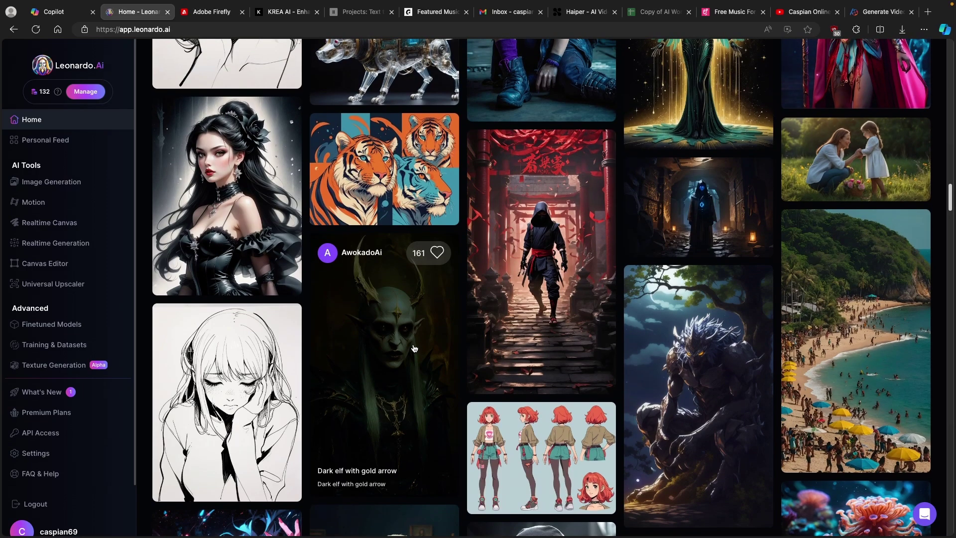
pyautogui.click(414, 349)
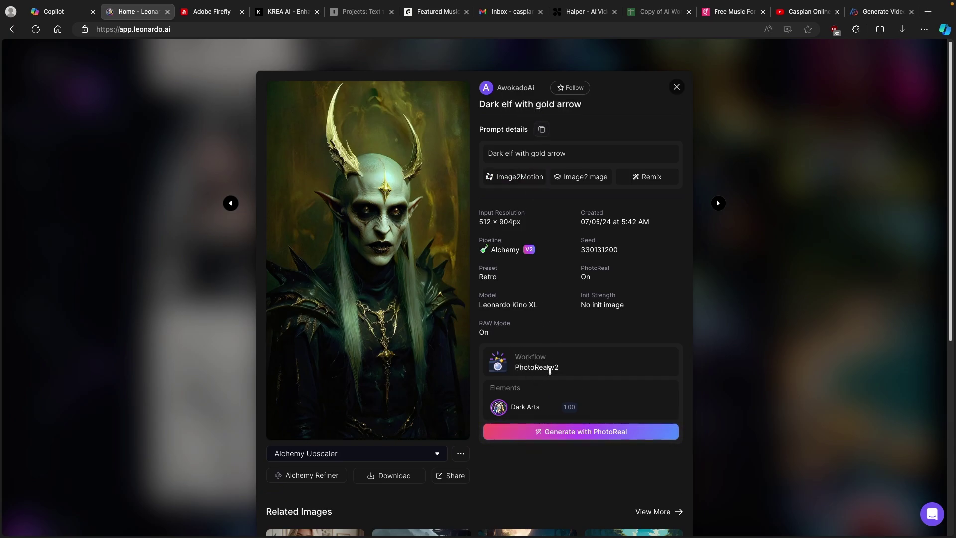
pyautogui.click(676, 87)
# Replace the prompt with 'Dark elf with gold arrow, 8k, cinematic, dark look, mysterious'.
pyautogui.click(98, 188)
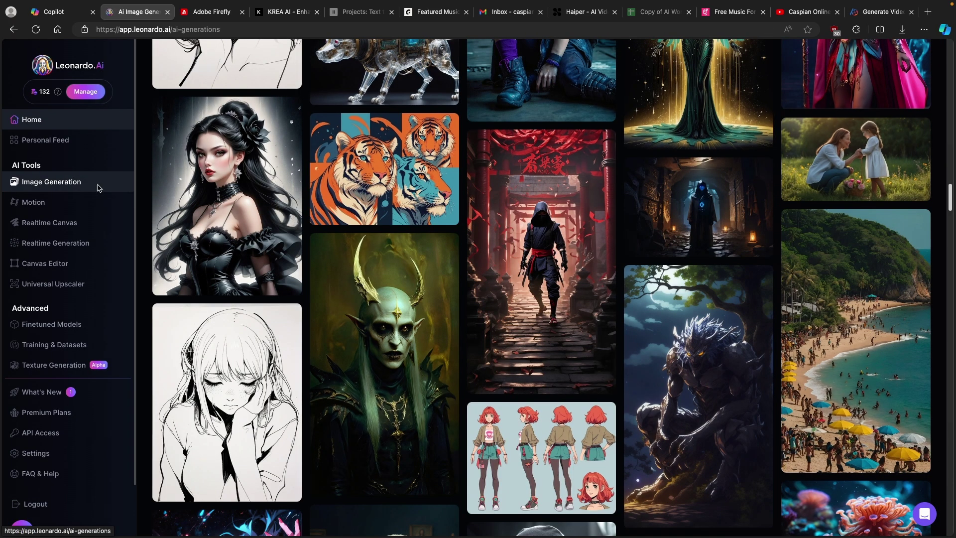
pyautogui.moveTo(326, 125); pyautogui.dragTo(195, 101)
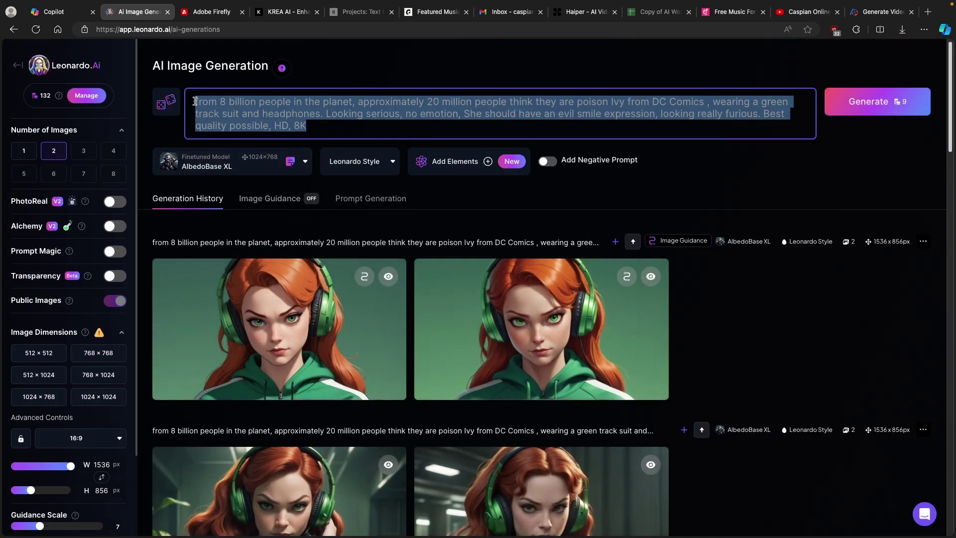
pyautogui.write('Dark elf with gold arrow')
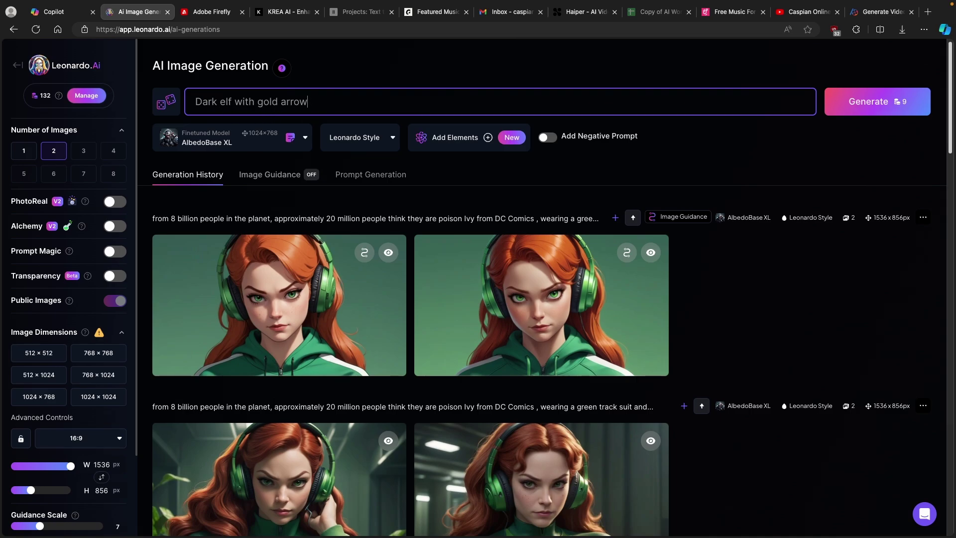
pyautogui.write(', 8k, cinematic, dark look, mysterious')
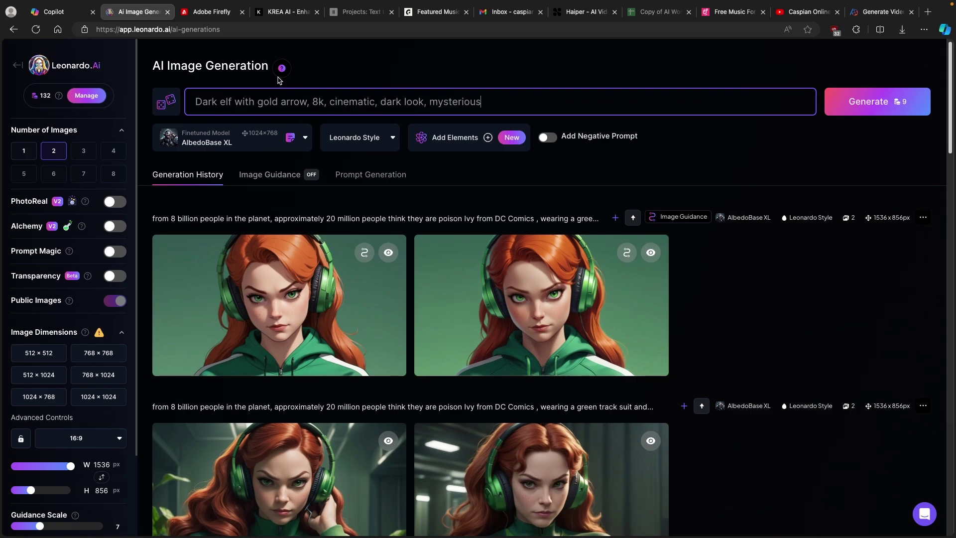
pyautogui.click(224, 144)
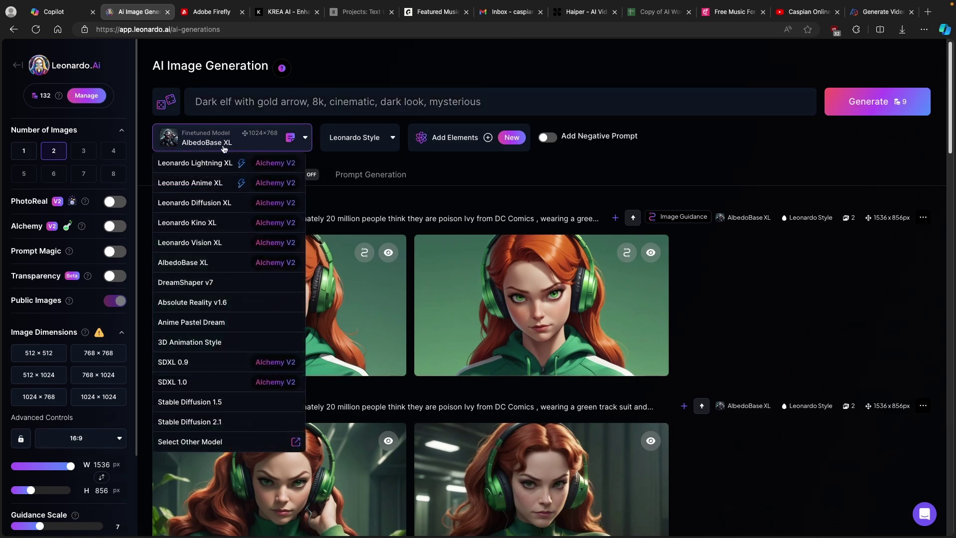
# Try Leonardo Lightning XL, then switch back to AlbedoBase XL at 9 tokens for two images.
pyautogui.click(203, 164)
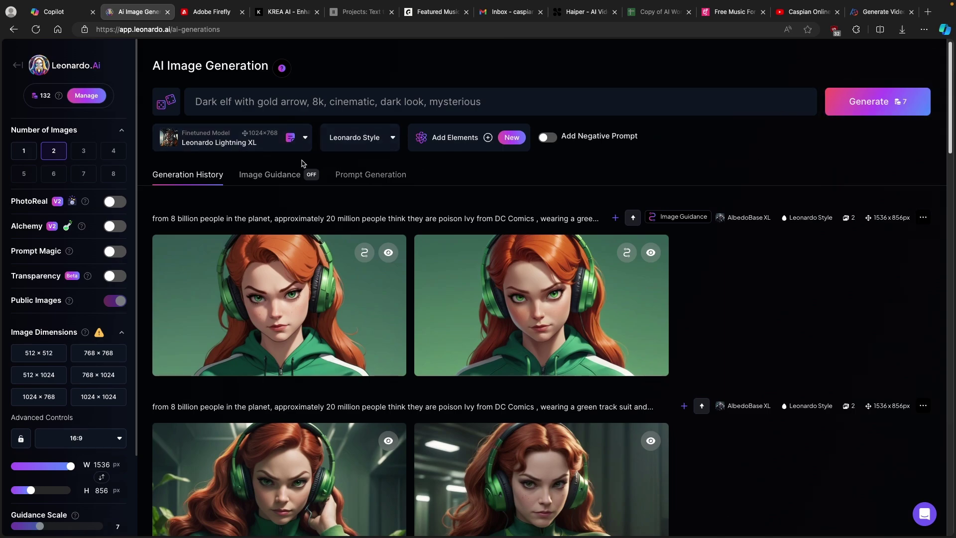
pyautogui.click(255, 149)
pyautogui.click(208, 263)
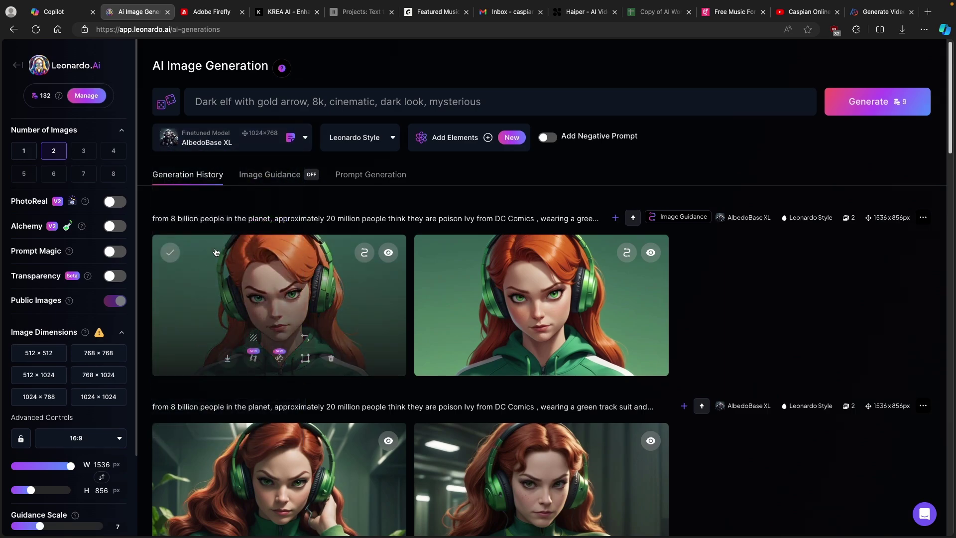
pyautogui.scroll(-2, 86, 384)
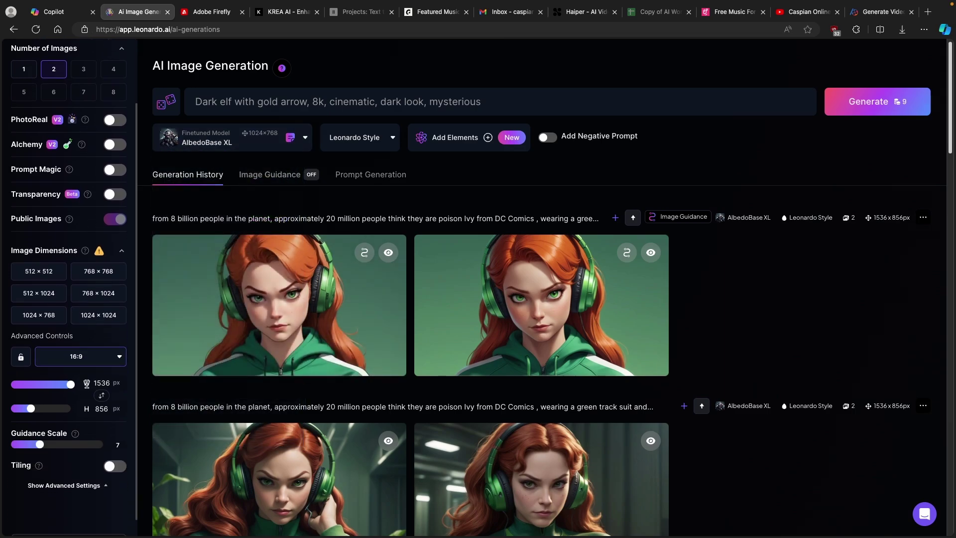
pyautogui.scroll(2, 116, 348)
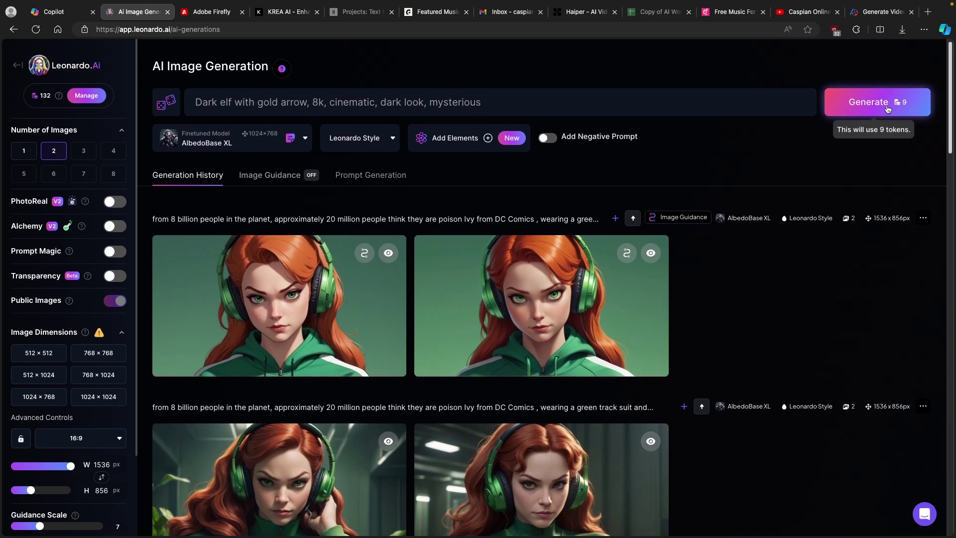
# Generate two dark elf images and view the first one full size.
pyautogui.click(872, 106)
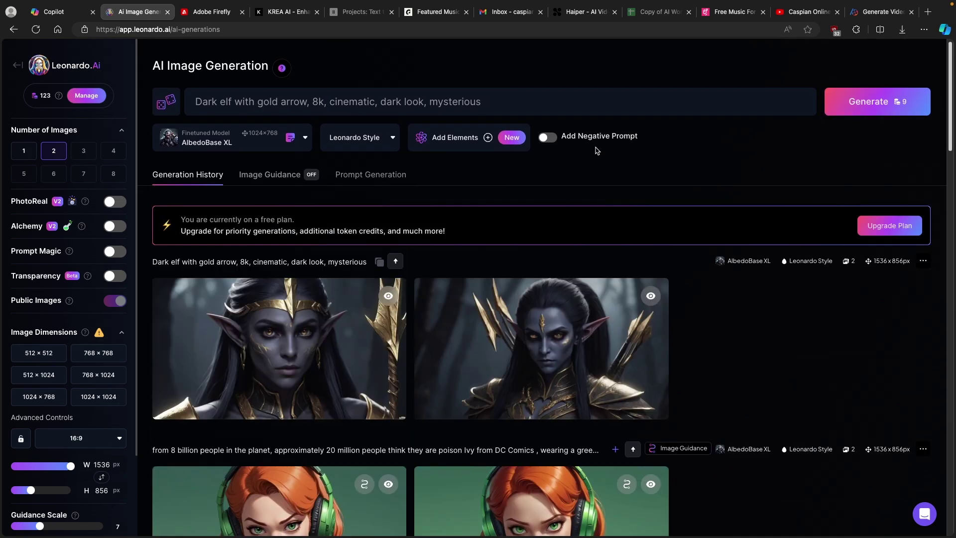
pyautogui.scroll(-1, 443, 242)
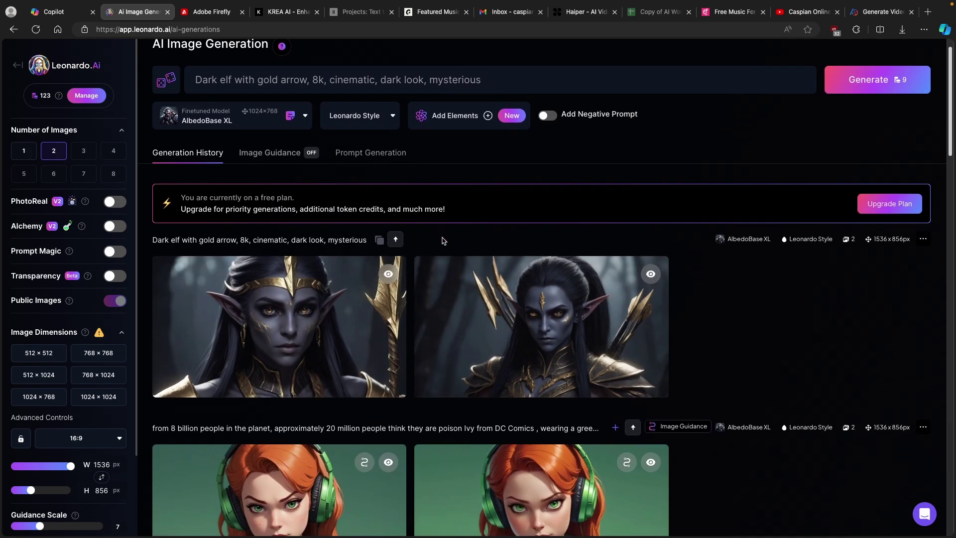
pyautogui.click(307, 305)
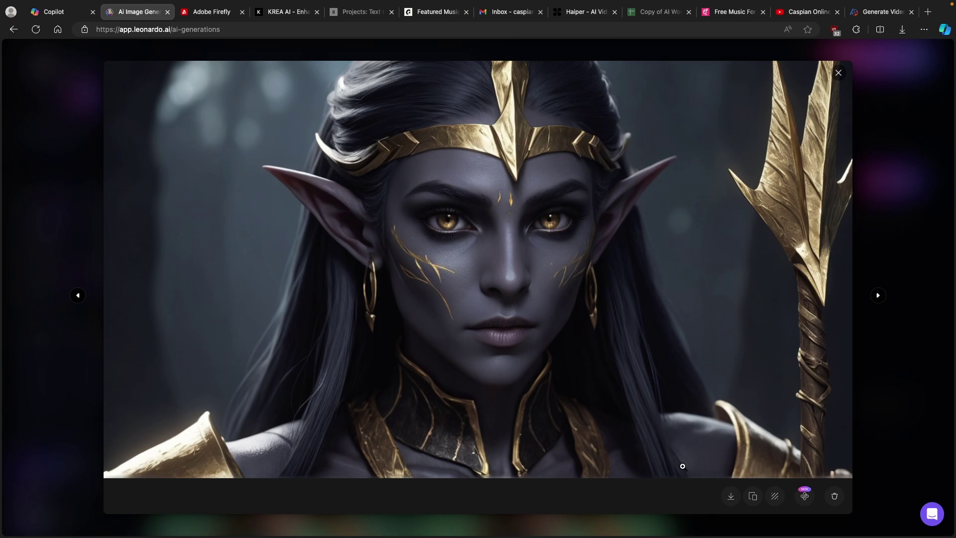
# Download the first dark elf image as JPG and move to the KREA tab.
pyautogui.click(731, 497)
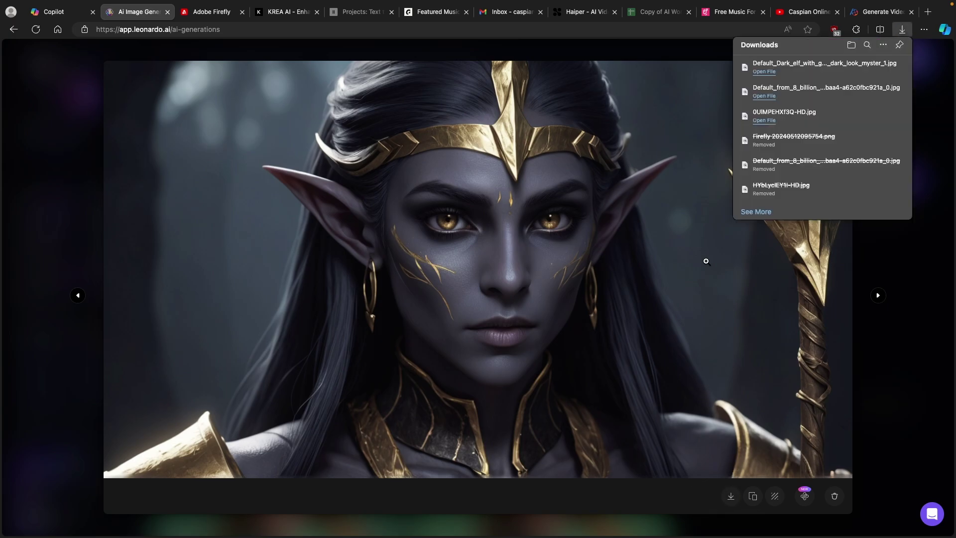
pyautogui.click(663, 151)
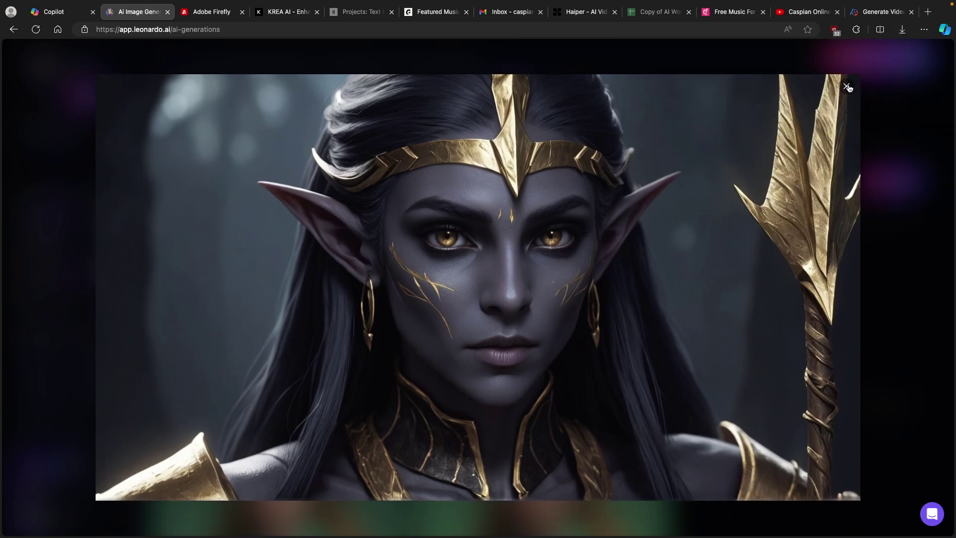
pyautogui.click(848, 87)
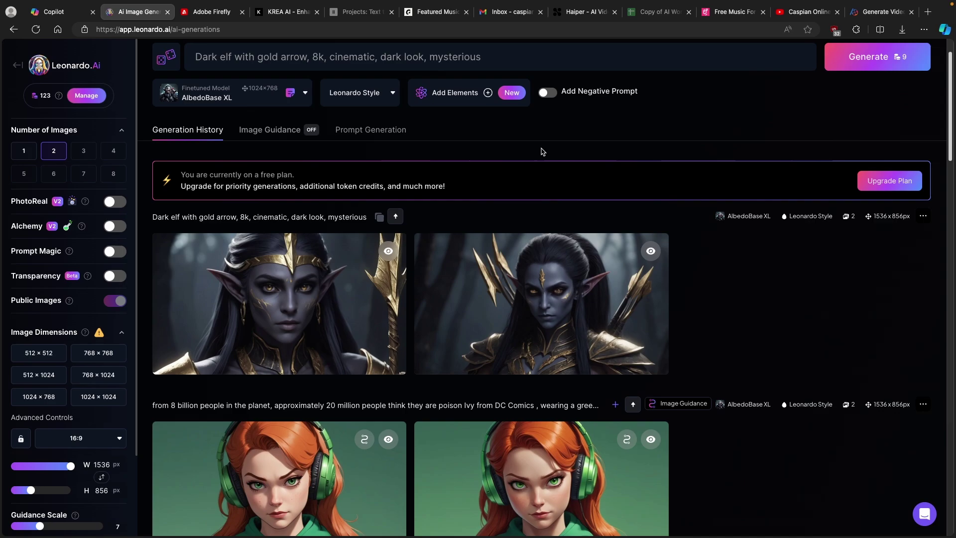
pyautogui.click(287, 11)
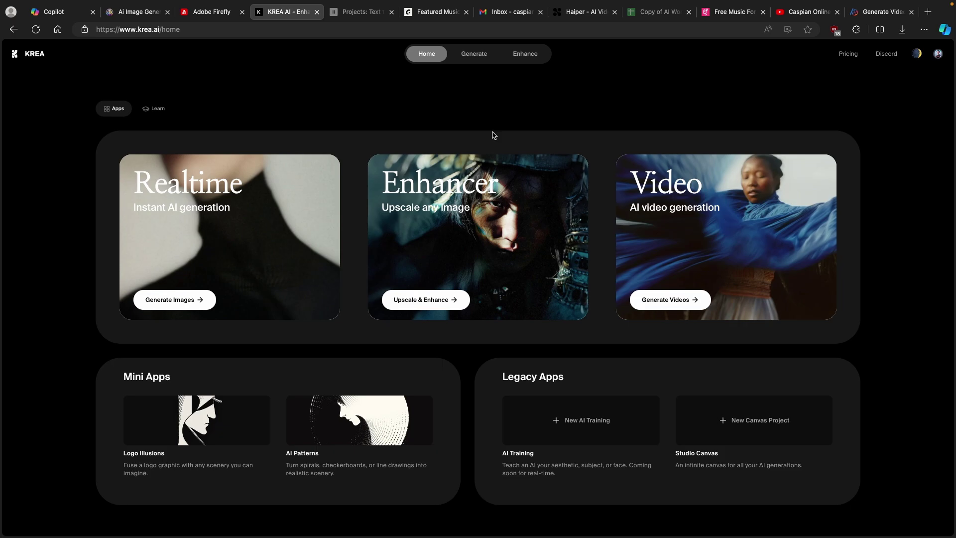
# Upload the Dark_elf JPG from Downloads into KREA's Enhance upscaler.
pyautogui.click(498, 164)
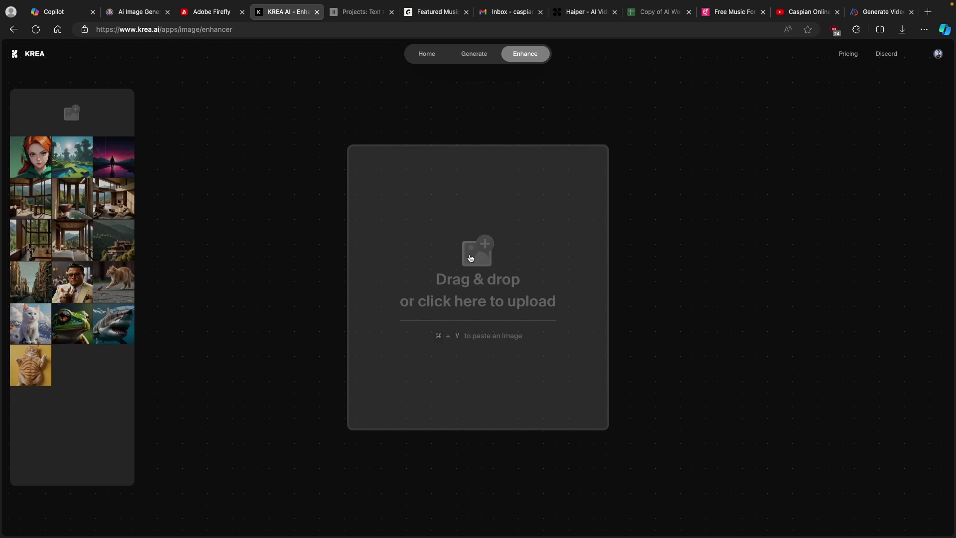
pyautogui.click(471, 258)
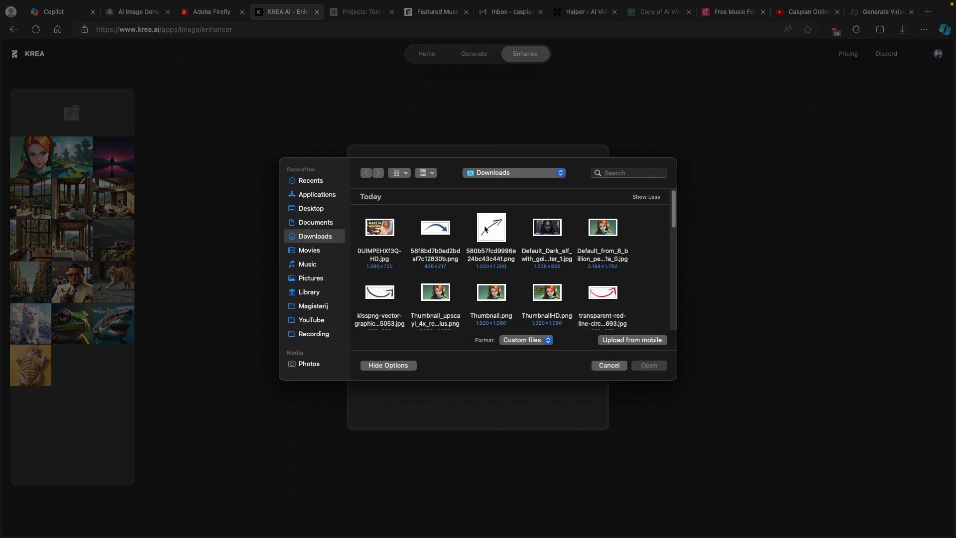
pyautogui.click(552, 235)
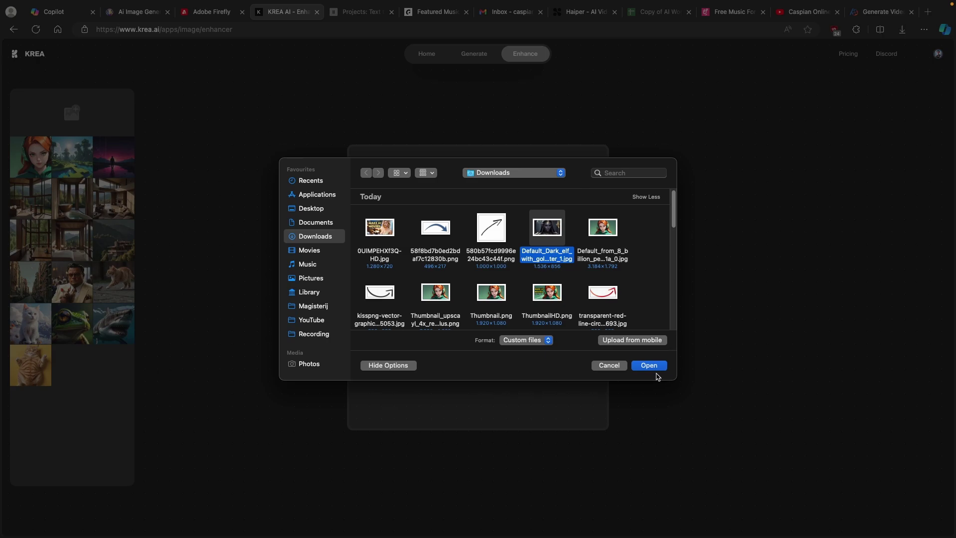
pyautogui.click(658, 366)
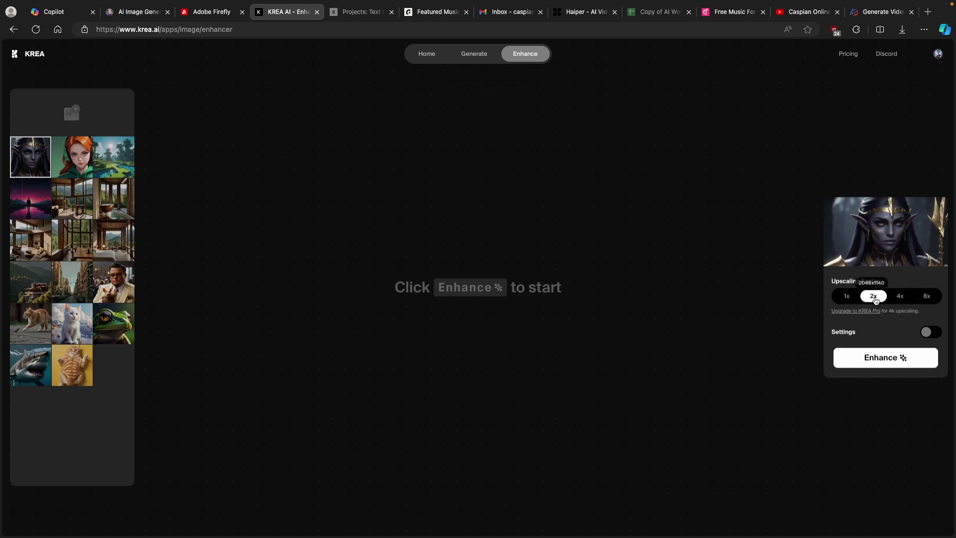
# Reveal KREA's enhancement settings and keep the Default preset, targeting 2048×1140 output.
pyautogui.click(927, 333)
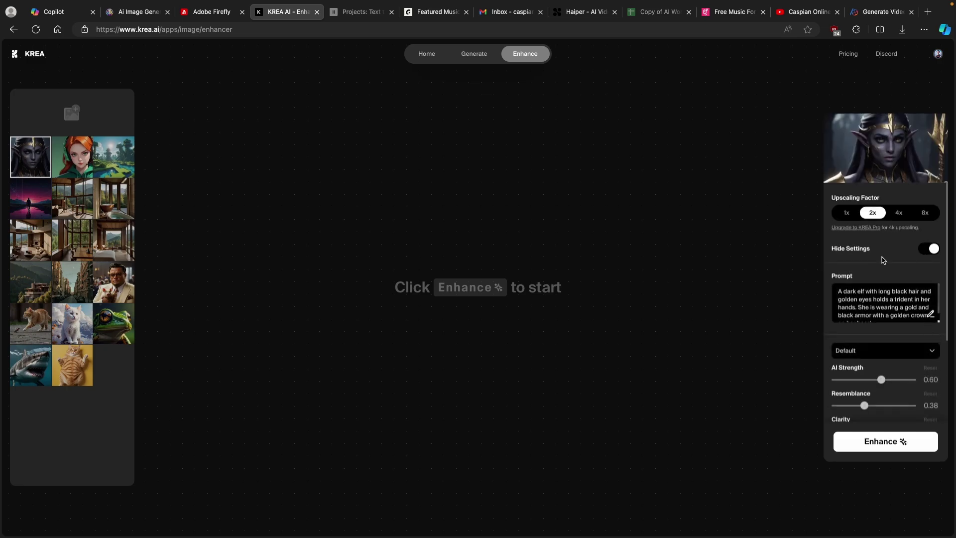
pyautogui.scroll(-1, 889, 262)
pyautogui.click(872, 254)
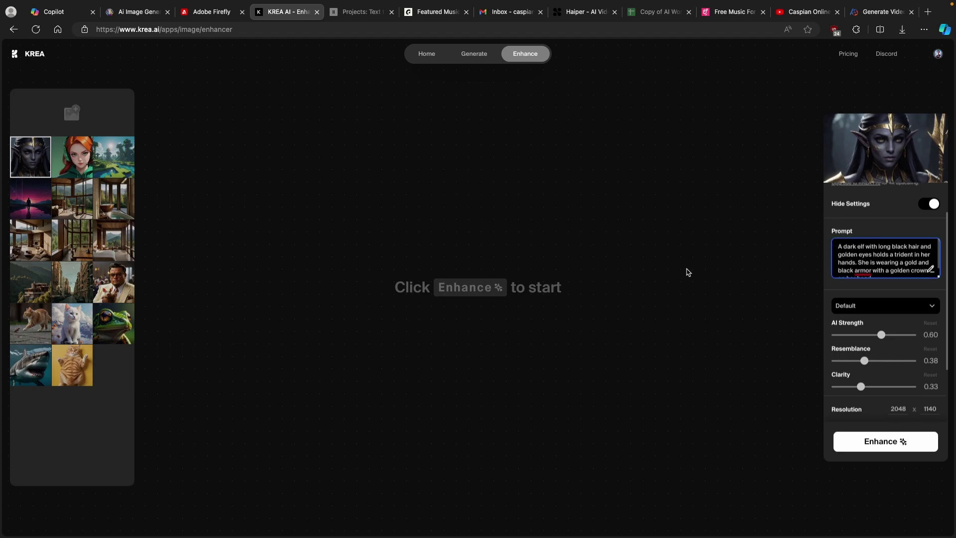
pyautogui.click(855, 305)
pyautogui.scroll(-1, 869, 356)
pyautogui.scroll(-1, 869, 356)
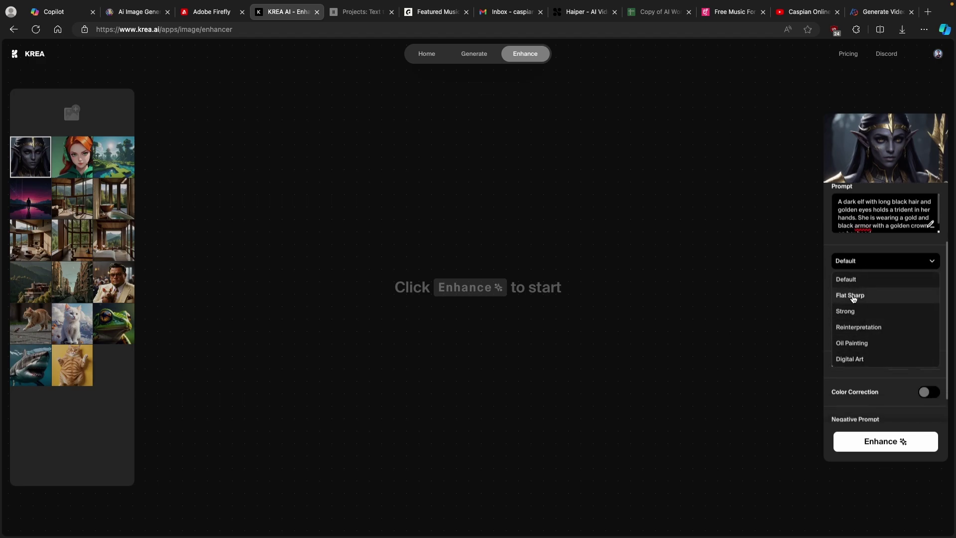
pyautogui.click(871, 267)
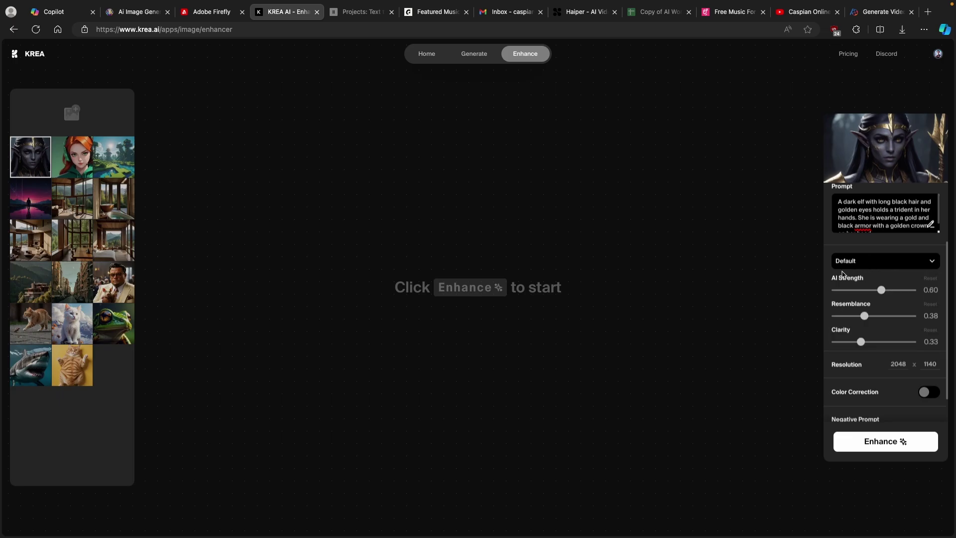
pyautogui.scroll(-1, 862, 338)
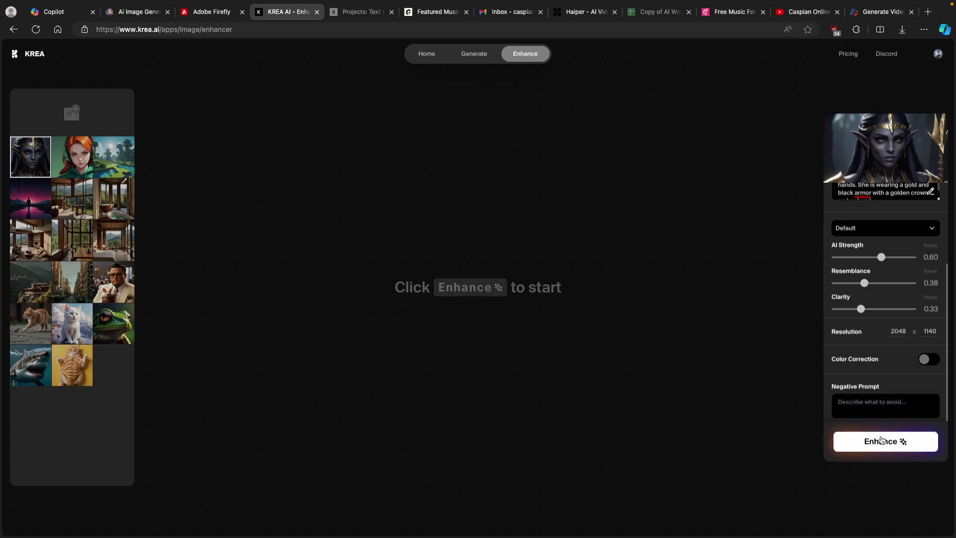
# Enhance the dark elf image 2x in KREA, compare it with the original, and download it.
pyautogui.click(881, 441)
pyautogui.scroll(3, 894, 284)
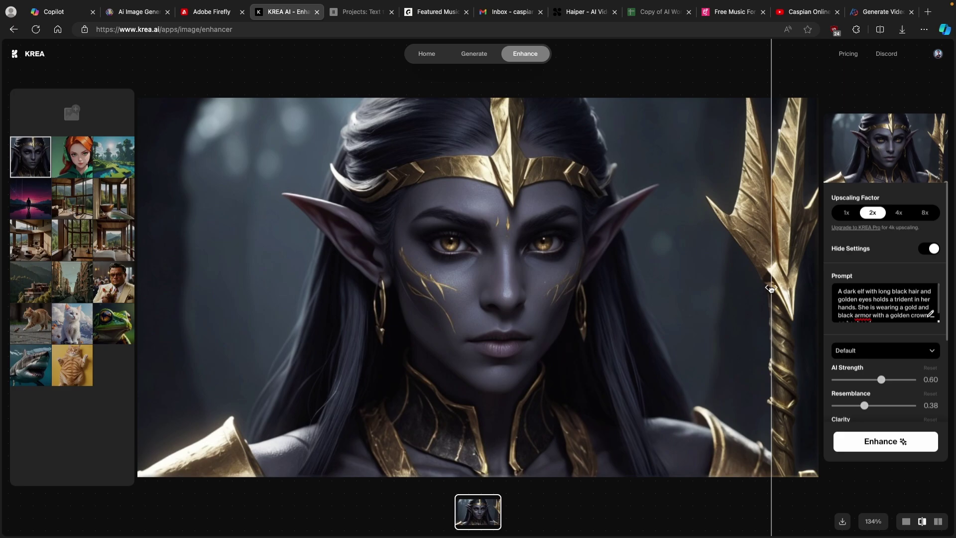
pyautogui.moveTo(771, 289); pyautogui.dragTo(153, 331)
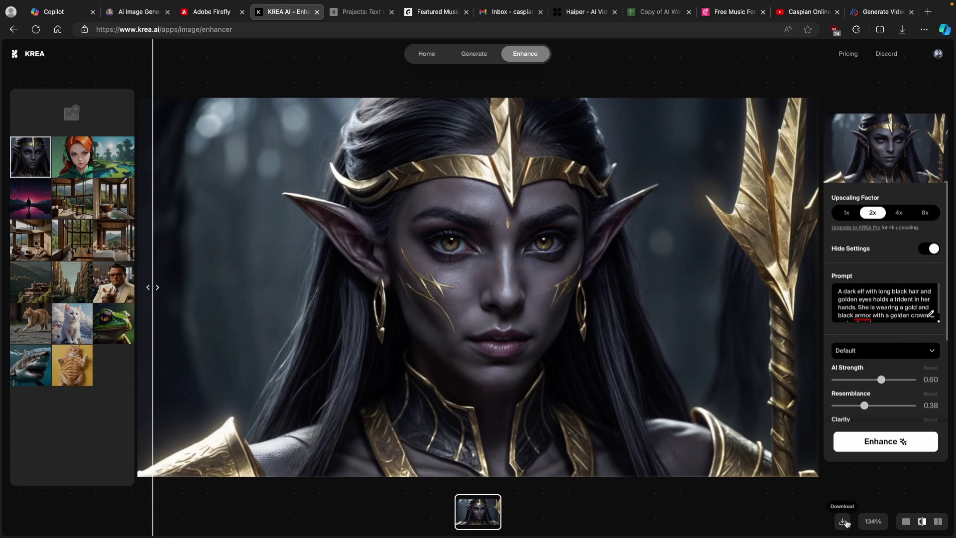
pyautogui.click(843, 522)
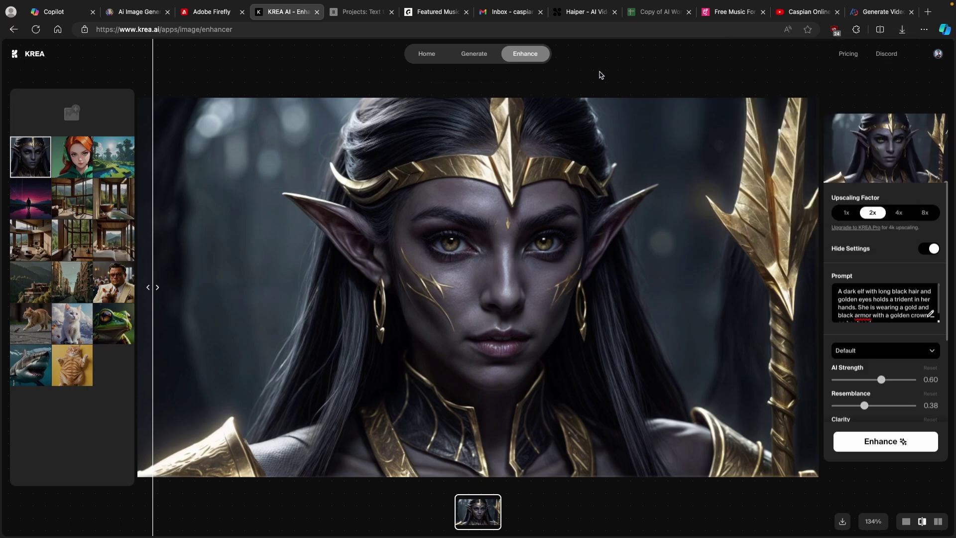
pyautogui.click(882, 11)
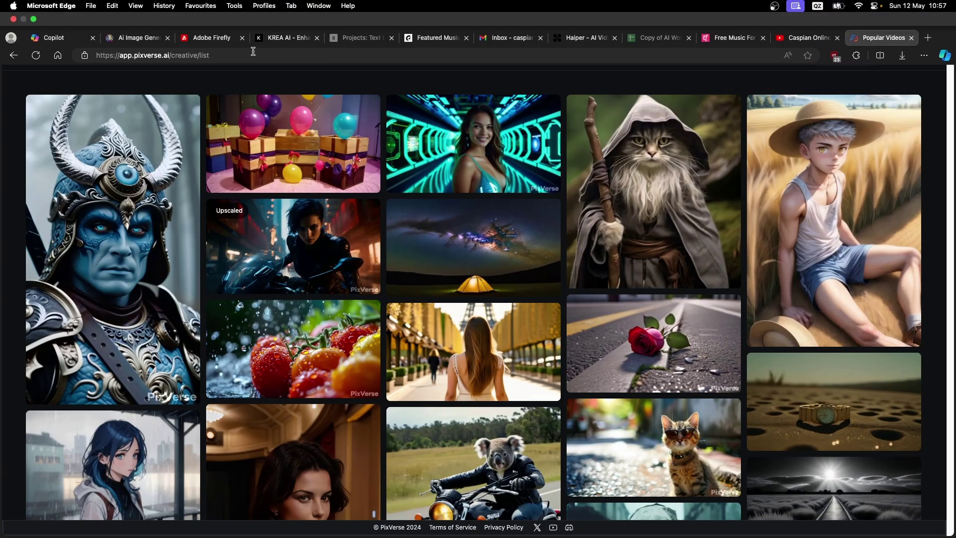
# Start a new PixVerse video in Character mode and check the still-empty character list.
pyautogui.click(148, 14)
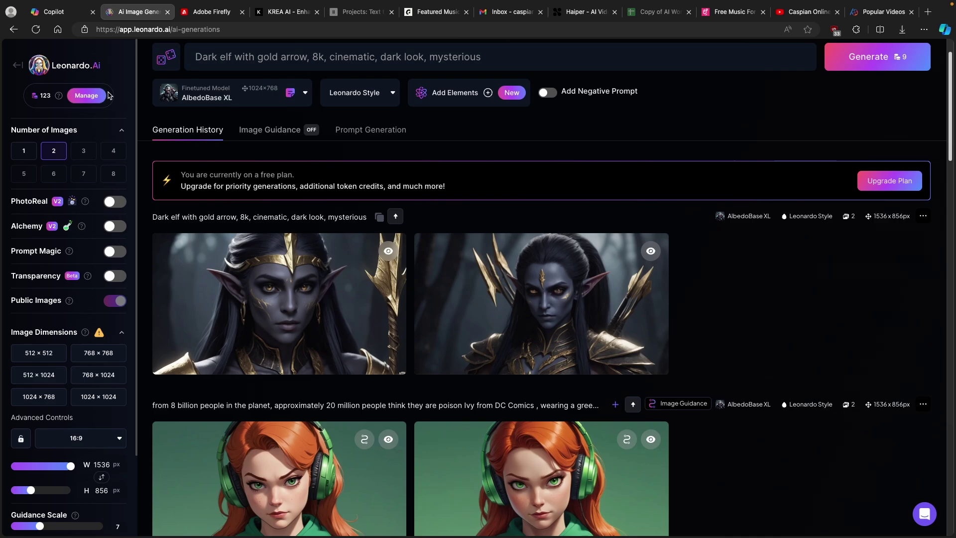
pyautogui.click(879, 12)
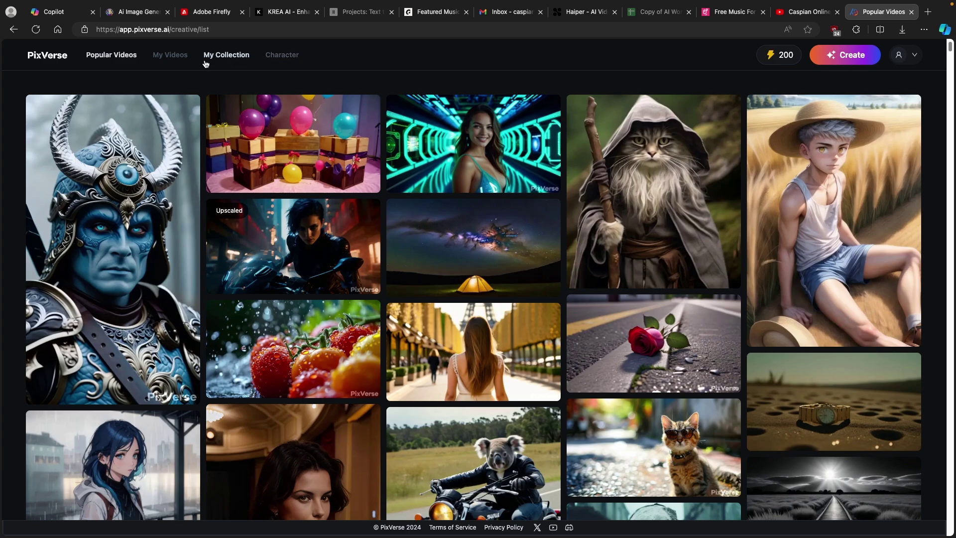
pyautogui.click(829, 57)
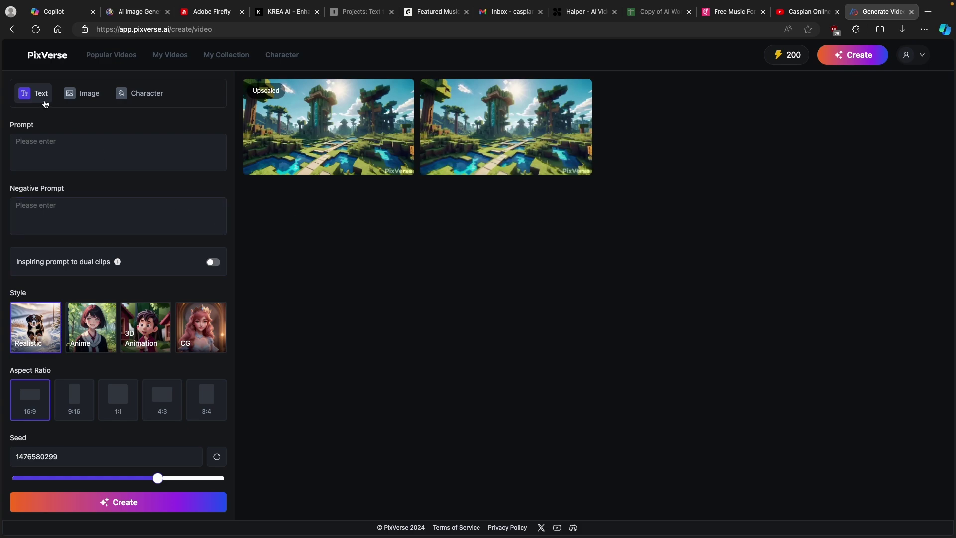
pyautogui.click(65, 142)
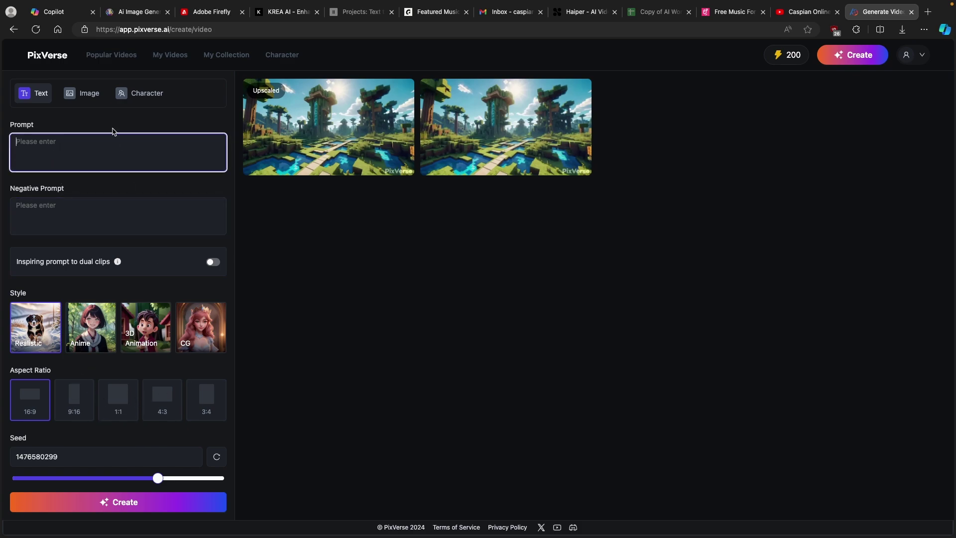
pyautogui.click(141, 98)
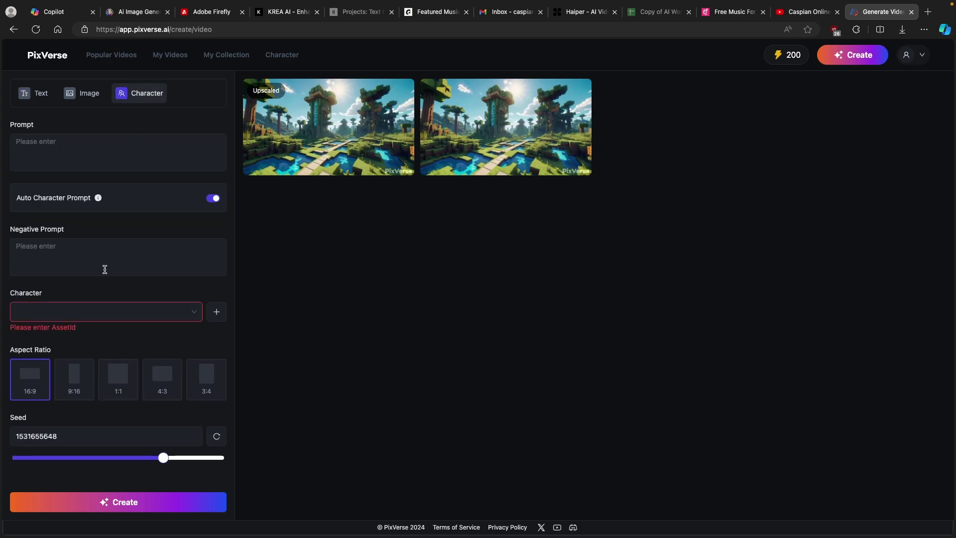
pyautogui.click(60, 312)
pyautogui.click(78, 312)
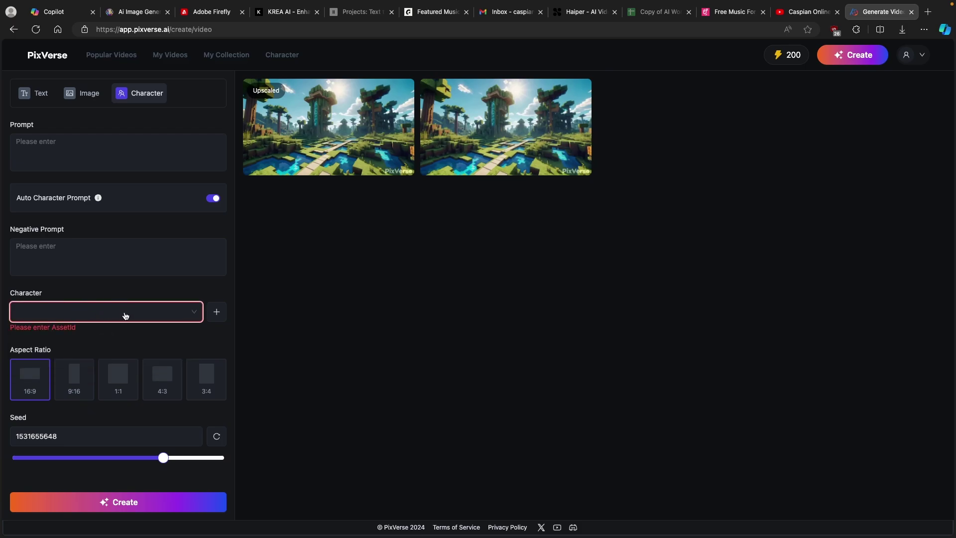
# Start a new character and upload the enhanced dark elf image as its picture.
pyautogui.click(216, 312)
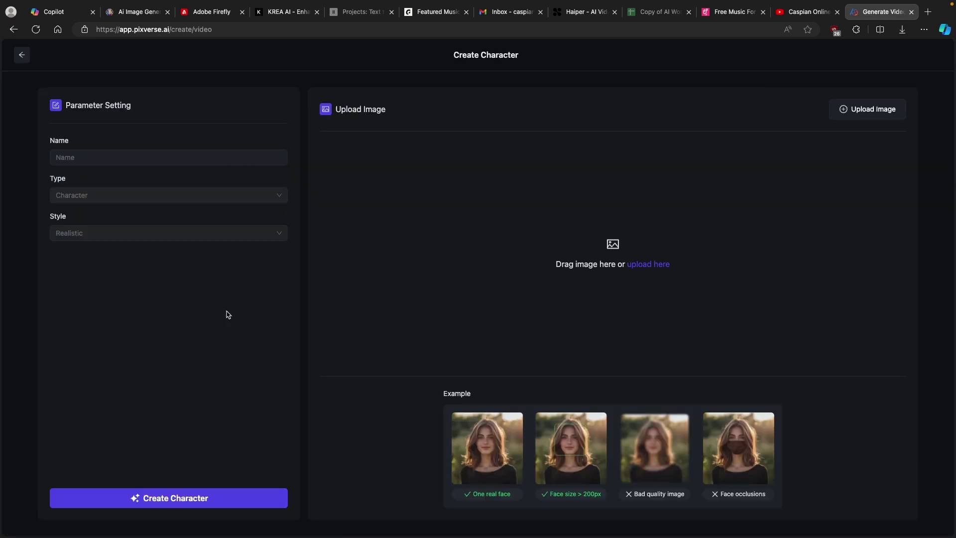
pyautogui.click(653, 268)
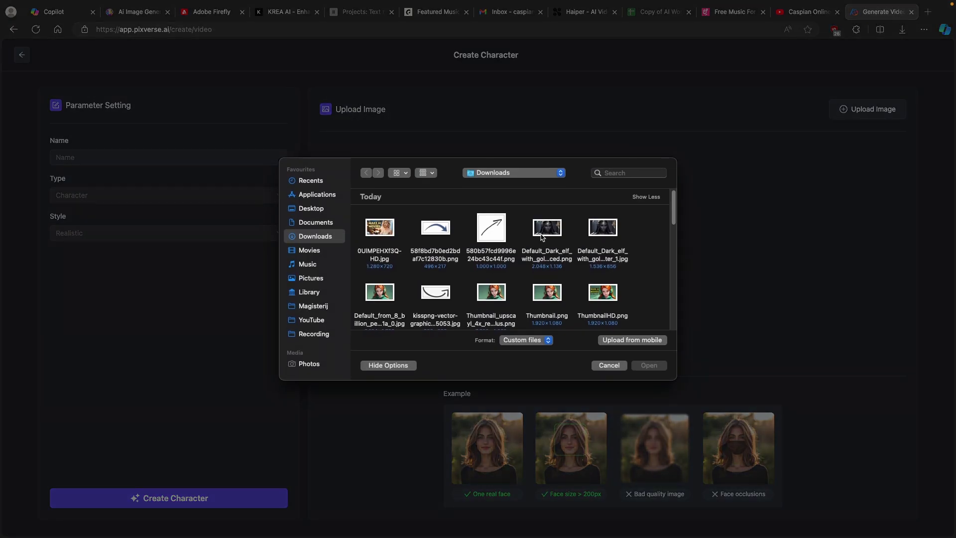
pyautogui.click(550, 239)
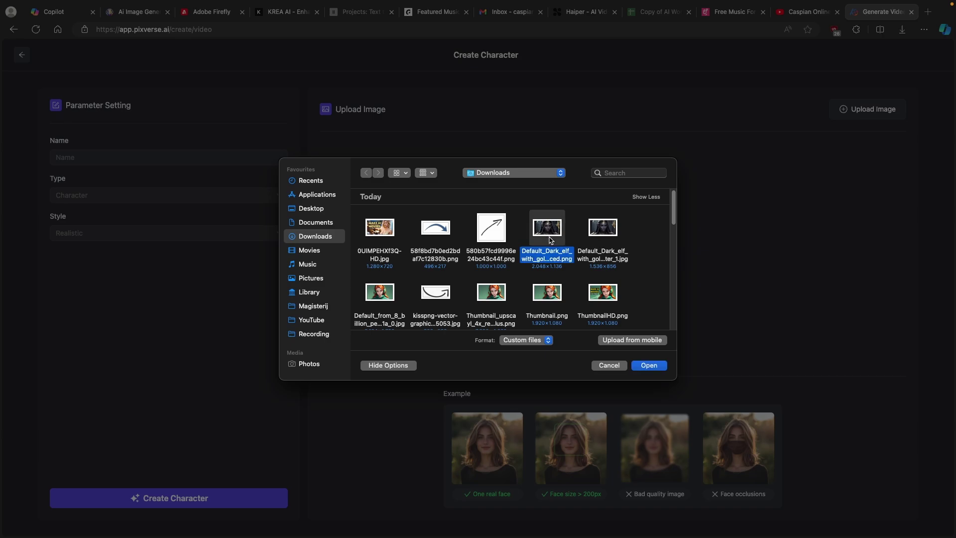
pyautogui.click(649, 366)
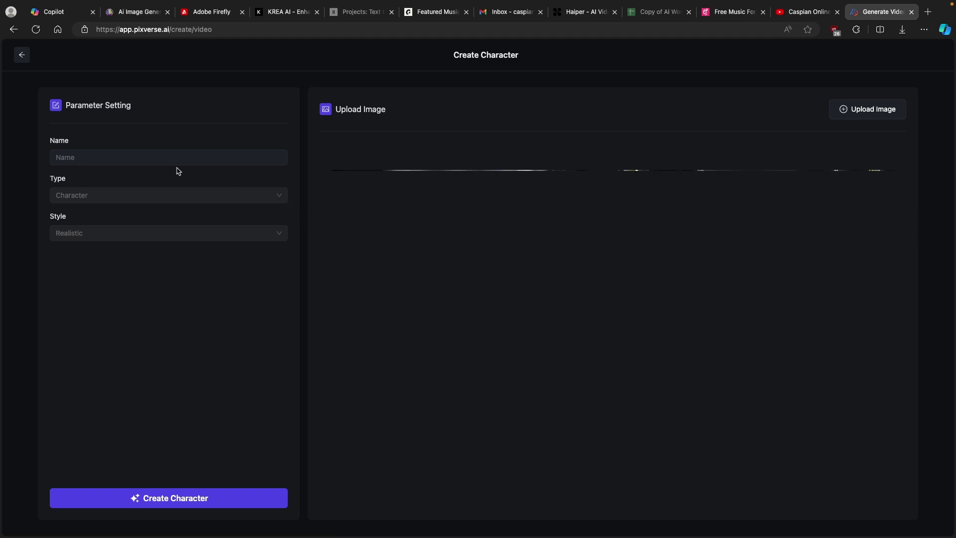
# Name the character 'Cindy' and save it.
pyautogui.click(165, 157)
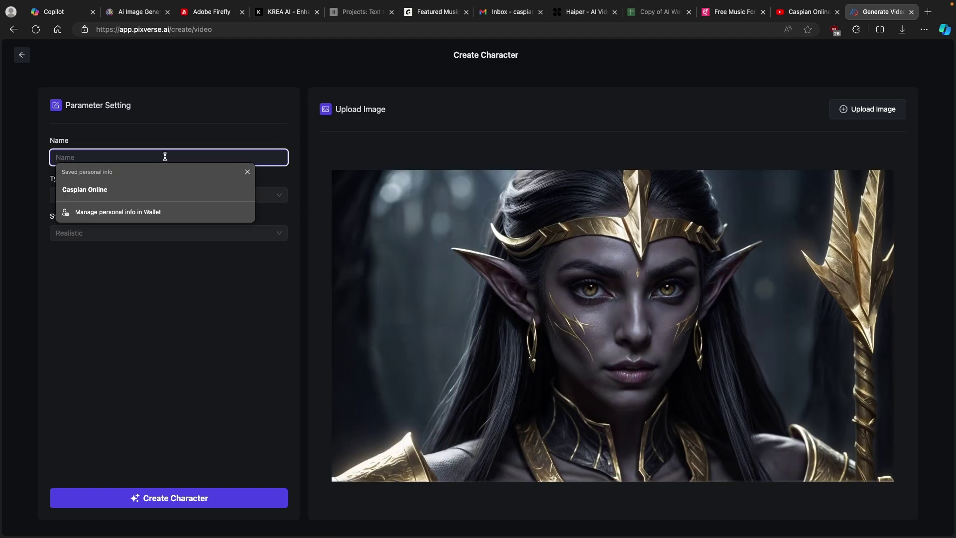
pyautogui.click(248, 172)
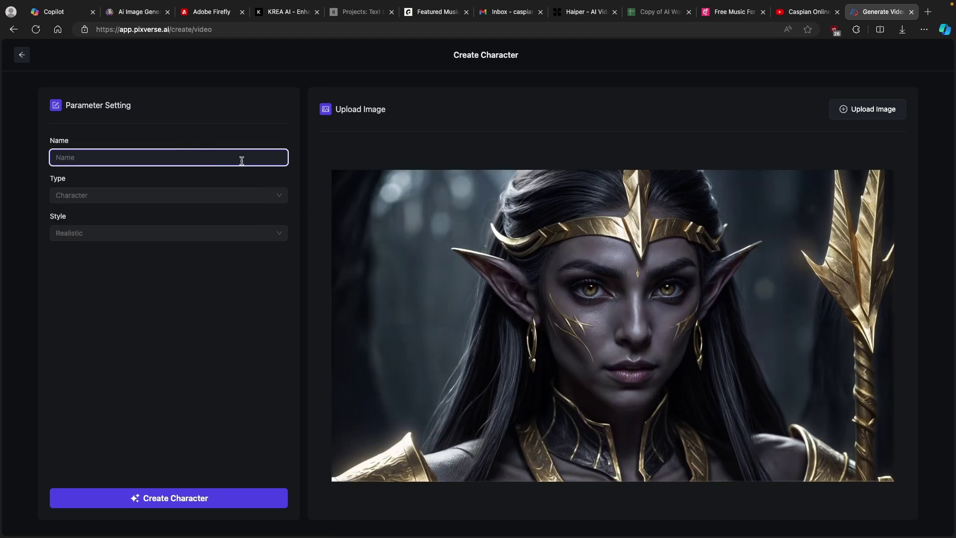
pyautogui.write('Cindy')
pyautogui.click(69, 232)
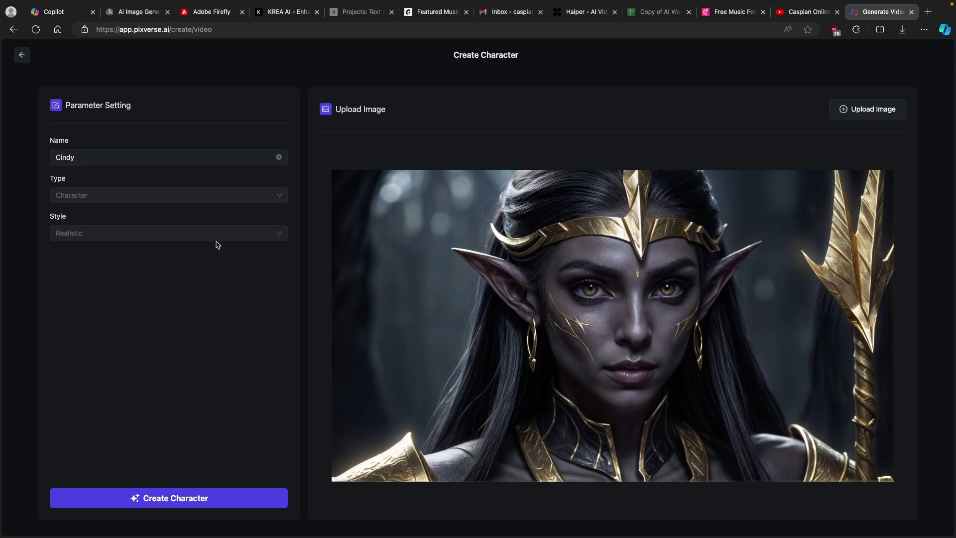
pyautogui.click(217, 503)
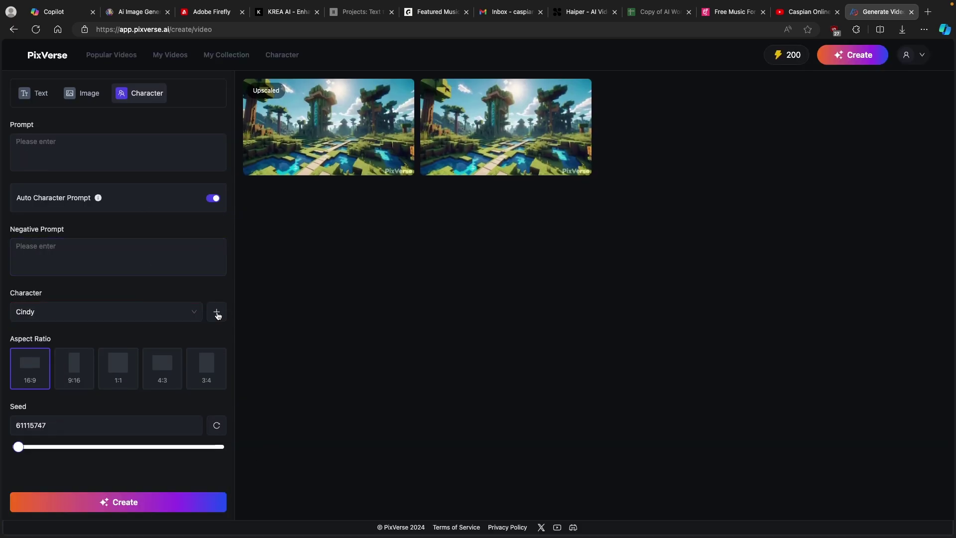
# Choose Cindy as the video's character and raise the seed to 692728584.
pyautogui.click(152, 316)
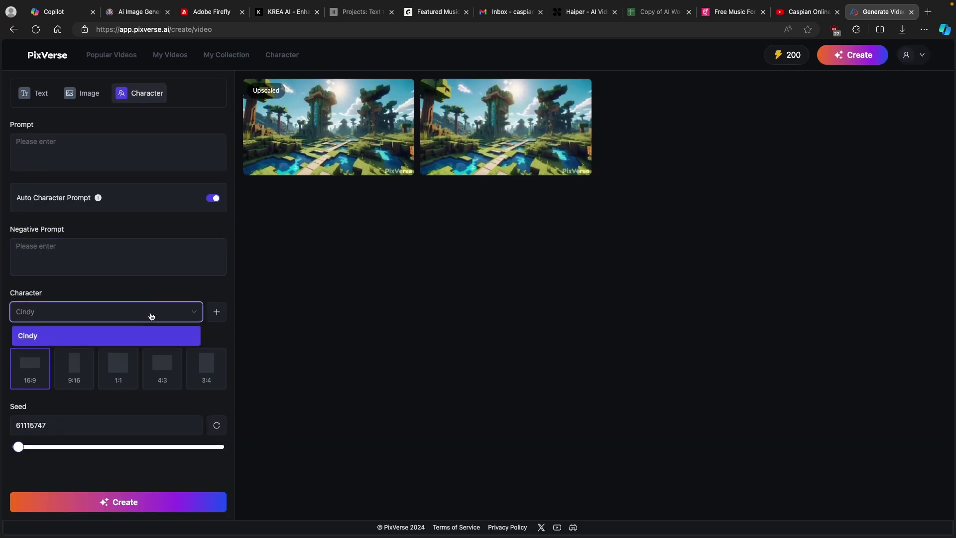
pyautogui.click(40, 337)
pyautogui.click(70, 160)
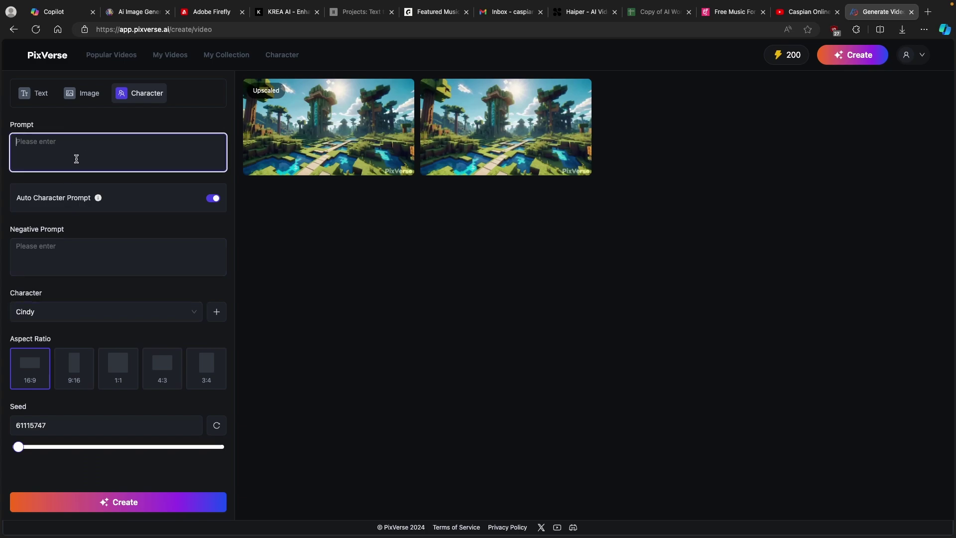
pyautogui.click(69, 241)
pyautogui.click(82, 144)
pyautogui.moveTo(18, 447); pyautogui.dragTo(81, 446)
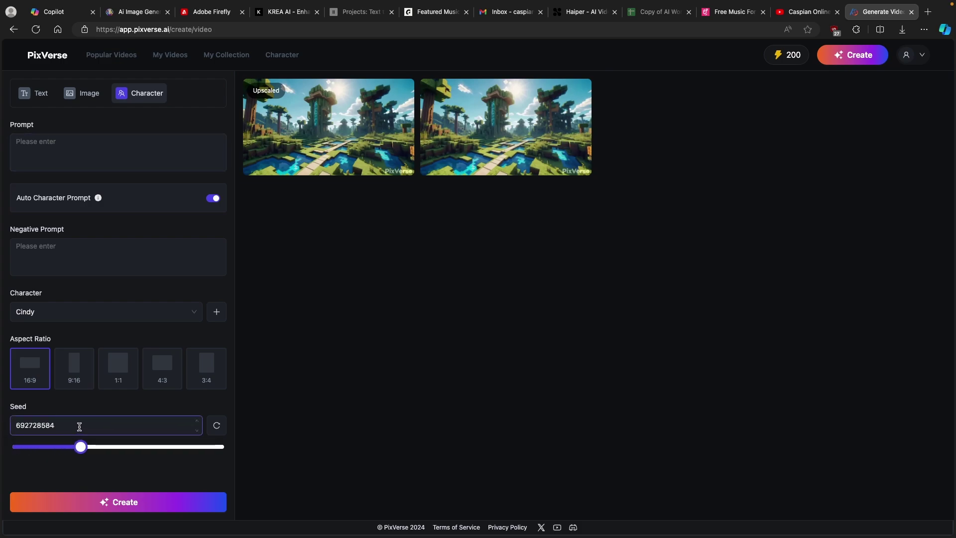
# Paste the prepared speech prompt and generate the 16:9 Cindy video.
pyautogui.click(130, 498)
pyautogui.click(141, 162)
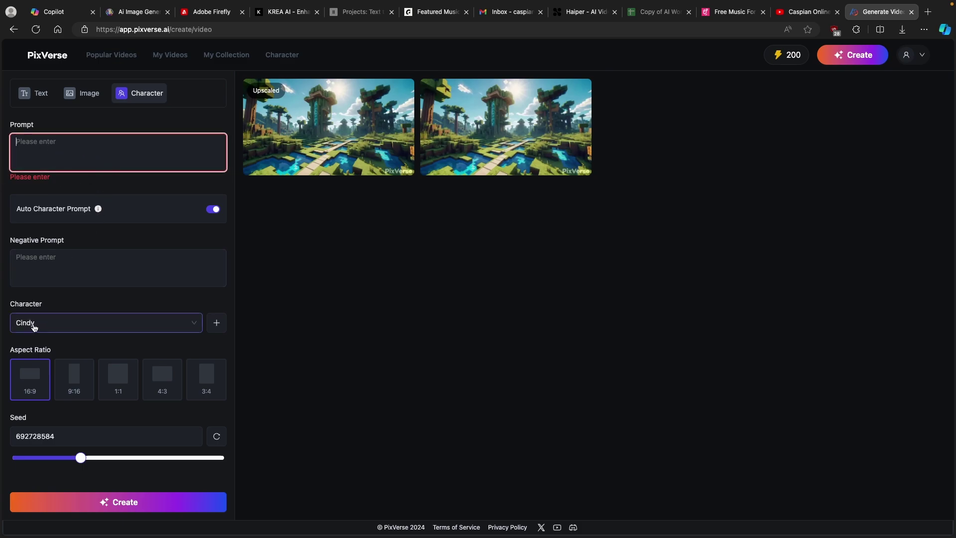
pyautogui.write('simple speech, talking to someone, natural, realistic, cinematic, 8k')
pyautogui.click(133, 503)
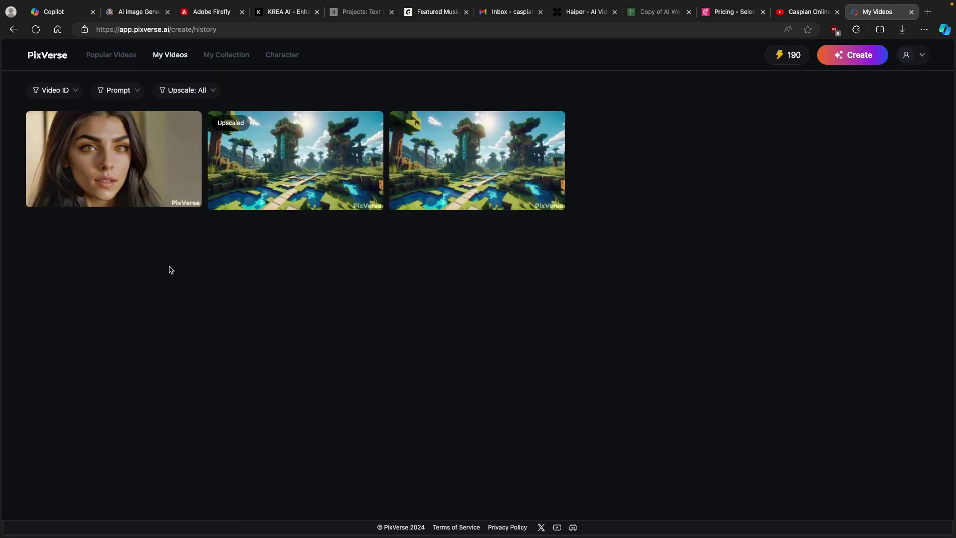
# Open the new Cindy video's details and request an upscaled version.
pyautogui.click(130, 155)
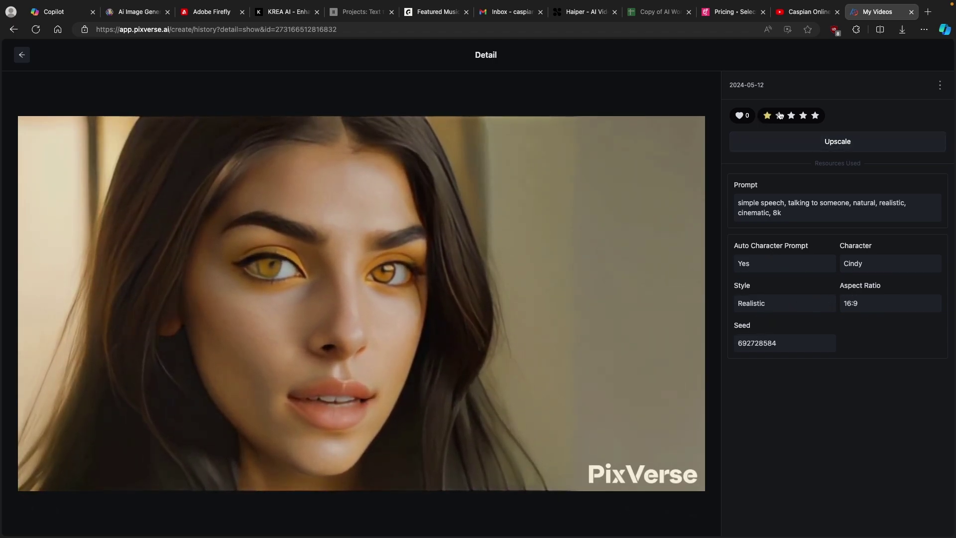
pyautogui.click(819, 143)
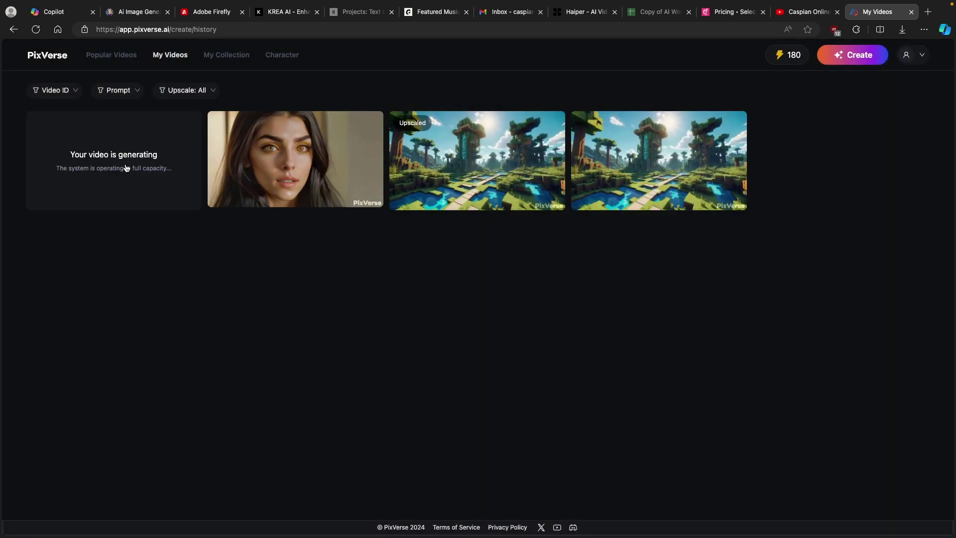
pyautogui.moveTo(303, 147)
# Go to Uppbeat and highlight its 'no copyright issues' tagline.
pyautogui.click(729, 12)
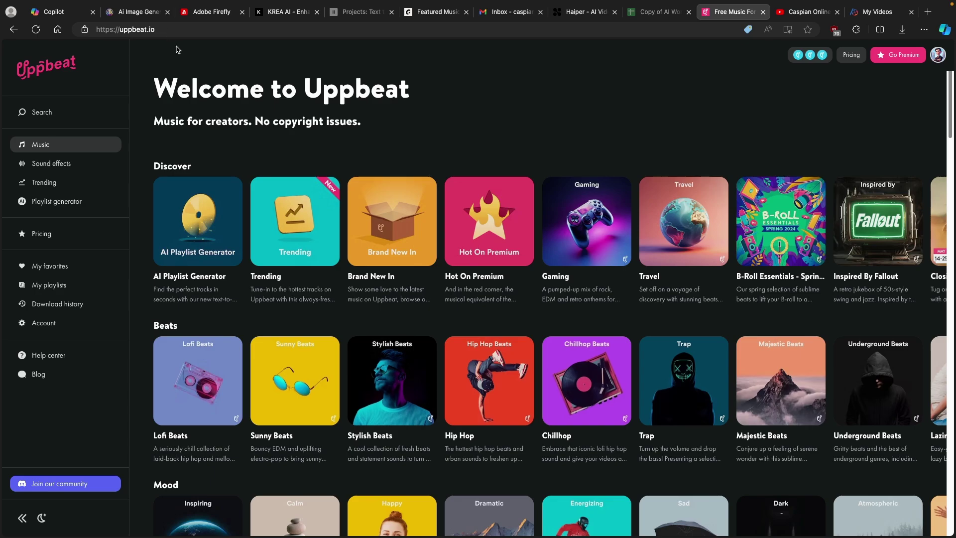
pyautogui.moveTo(153, 121); pyautogui.dragTo(398, 118)
pyautogui.click(261, 125)
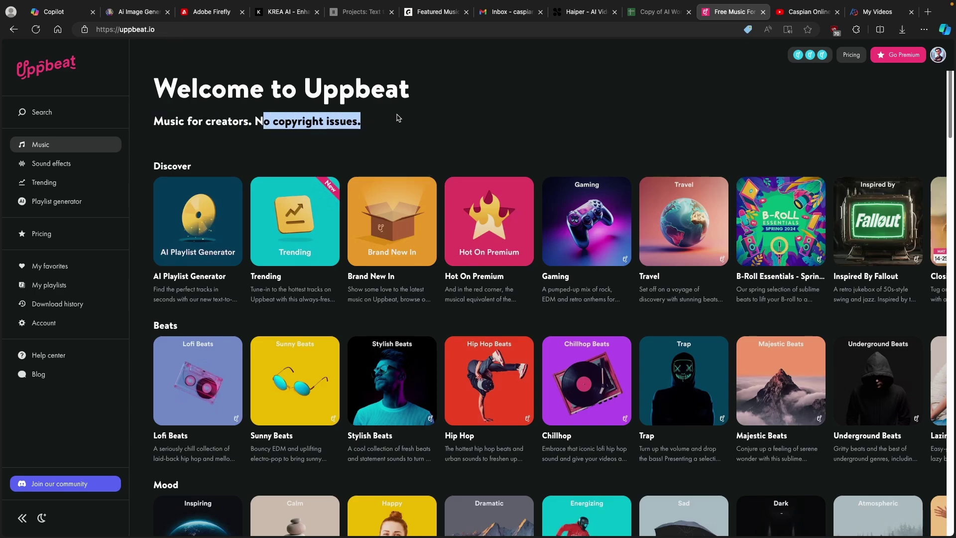
# Open Uppbeat's pricing plans and review the Free plan at 0.00€.
pyautogui.click(851, 54)
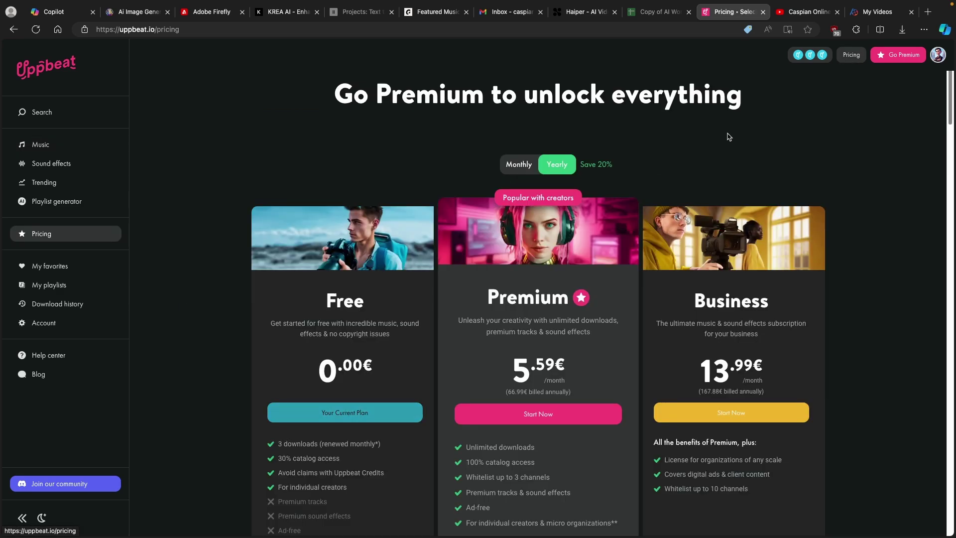
pyautogui.scroll(-2, 416, 231)
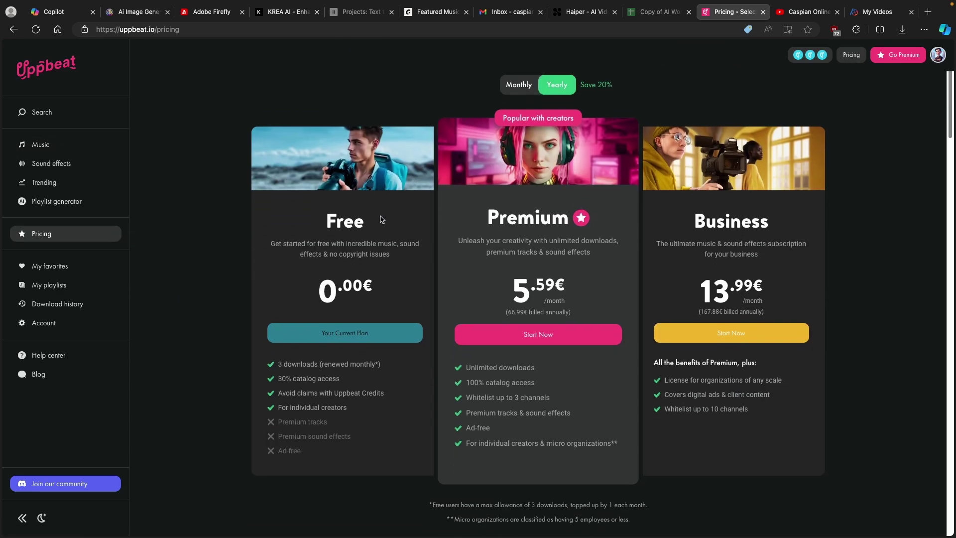
pyautogui.doubleClick(370, 214)
pyautogui.scroll(-1, 370, 218)
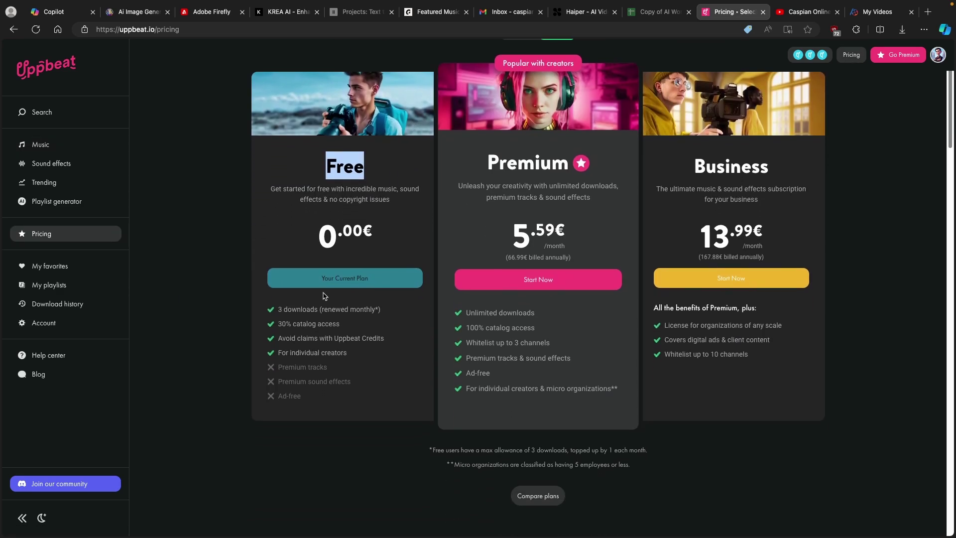
pyautogui.moveTo(278, 307); pyautogui.dragTo(315, 311)
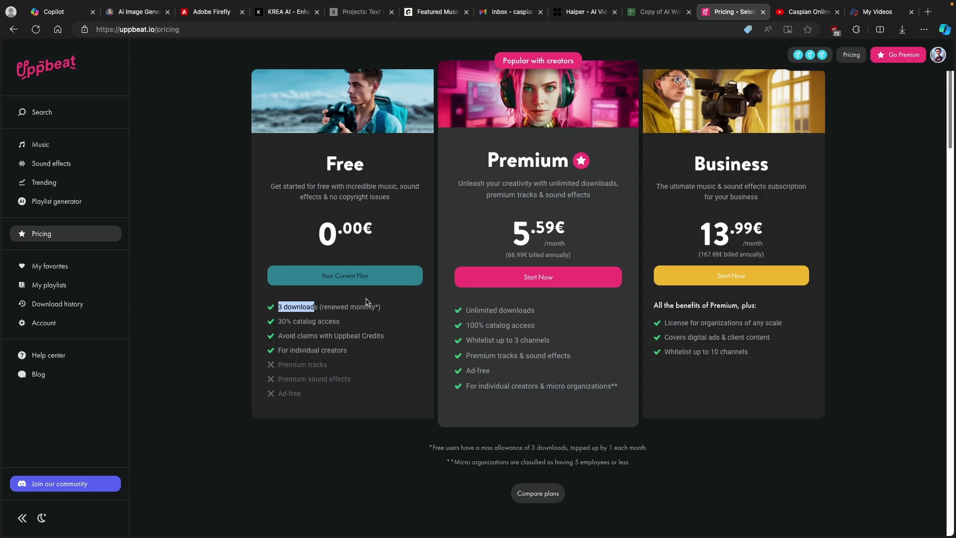
pyautogui.scroll(1, 373, 299)
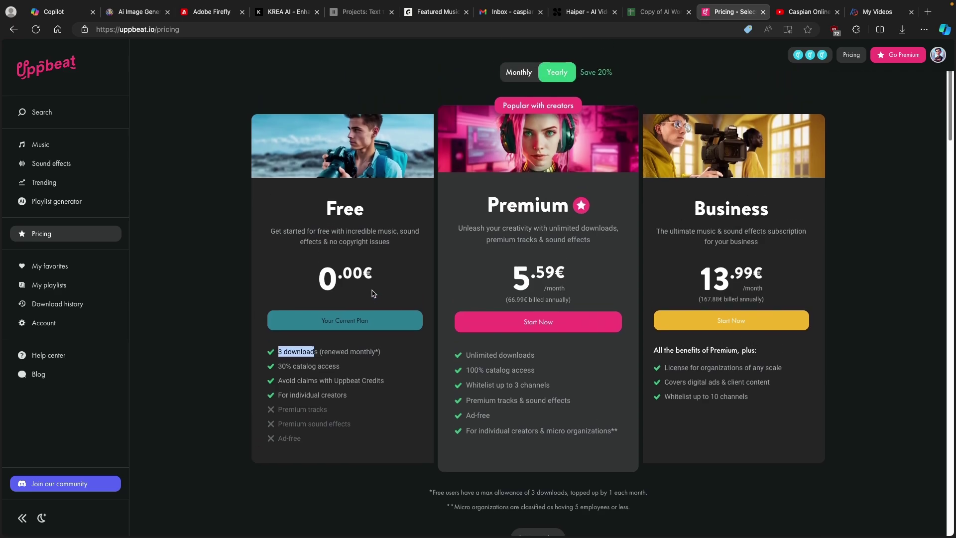
# Review the Premium plan's features, such as 100% catalog access and whitelisting up to 3 channels.
pyautogui.moveTo(488, 208); pyautogui.dragTo(566, 208)
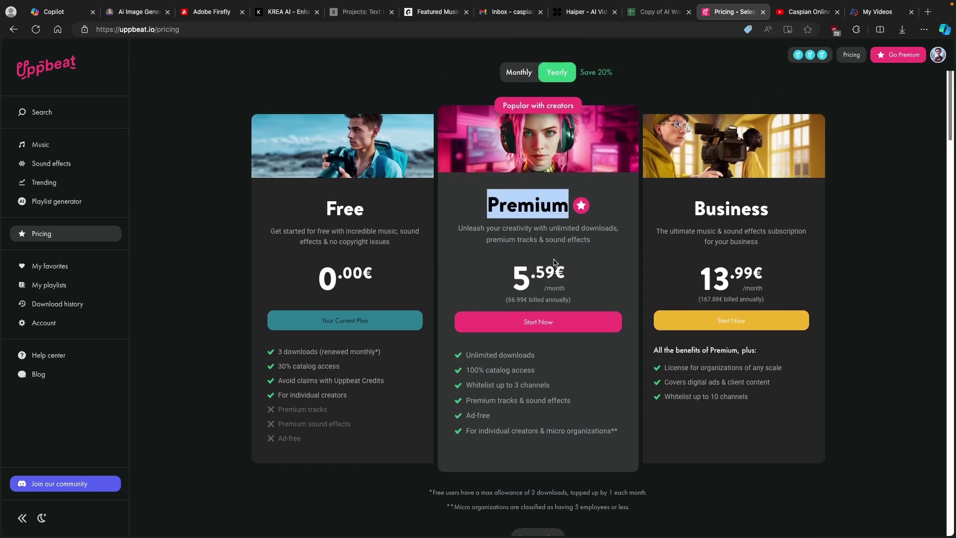
pyautogui.scroll(-1, 543, 256)
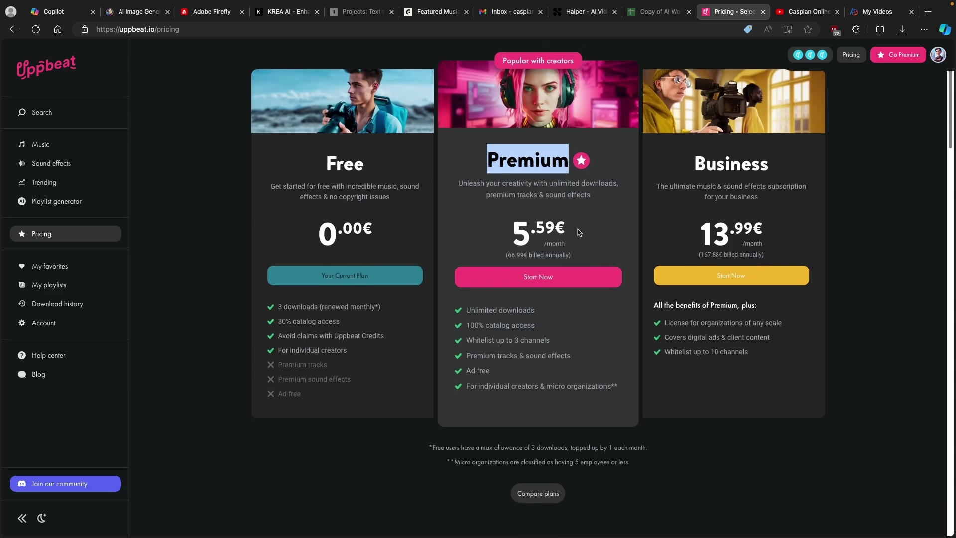
pyautogui.scroll(-2, 579, 232)
pyautogui.moveTo(465, 219); pyautogui.dragTo(532, 224)
pyautogui.moveTo(466, 235); pyautogui.dragTo(539, 240)
pyautogui.moveTo(467, 251); pyautogui.dragTo(550, 253)
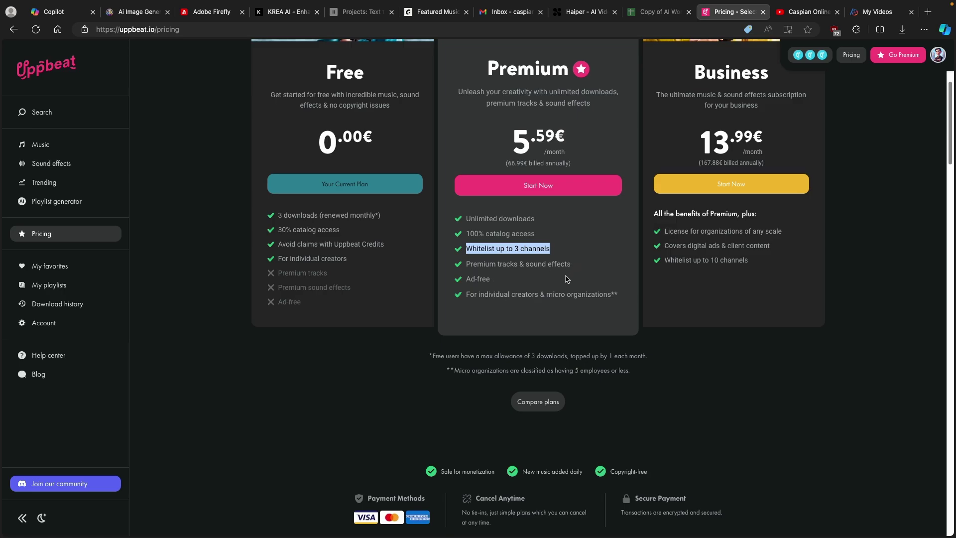
pyautogui.scroll(4, 572, 274)
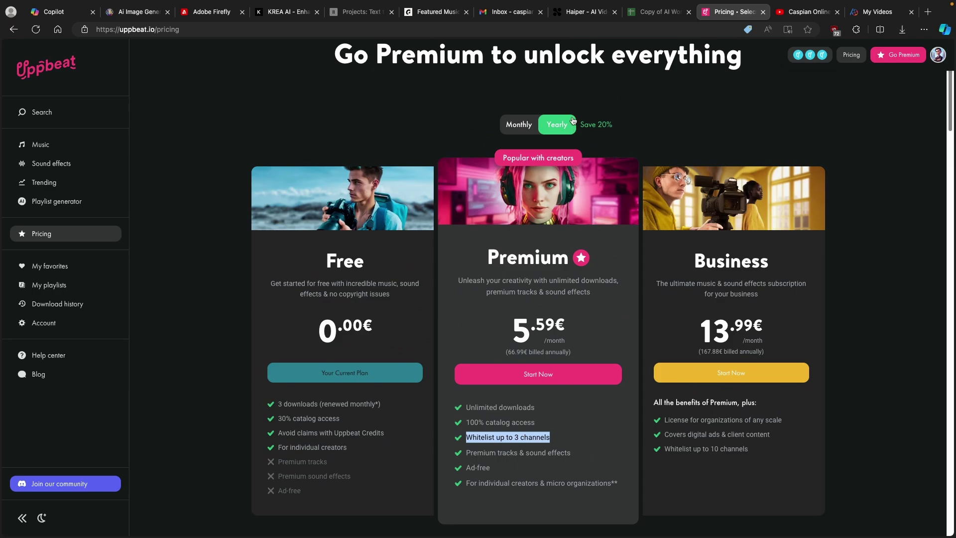
pyautogui.moveTo(585, 124); pyautogui.dragTo(622, 129)
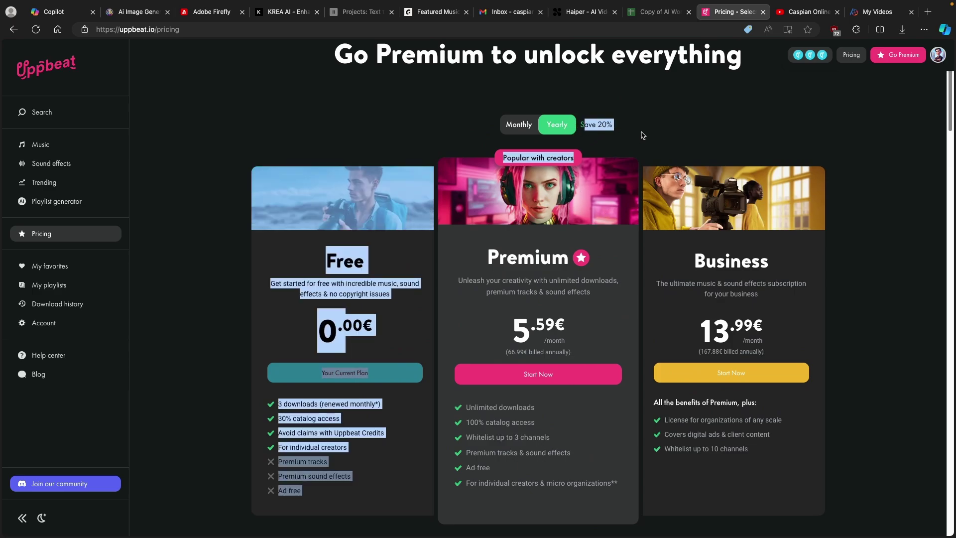
pyautogui.click(643, 133)
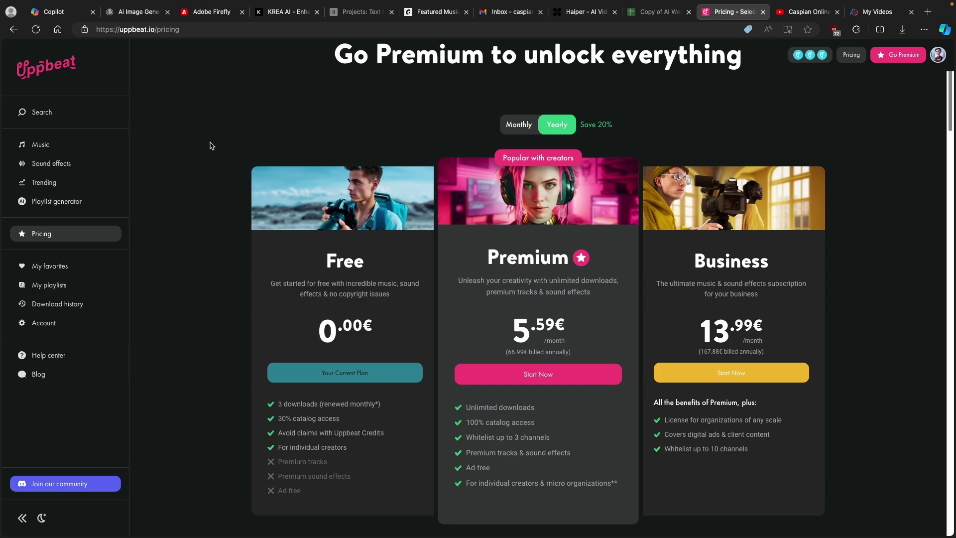
# Open the AI Playlist Generator and place the cursor in 'Describe your video / scene'.
pyautogui.click(89, 200)
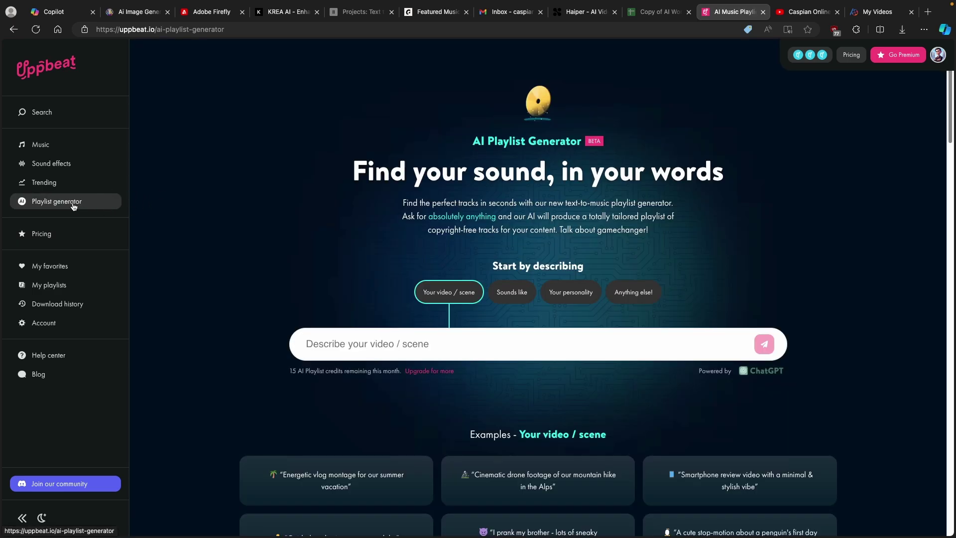
pyautogui.scroll(-2, 354, 271)
pyautogui.click(378, 294)
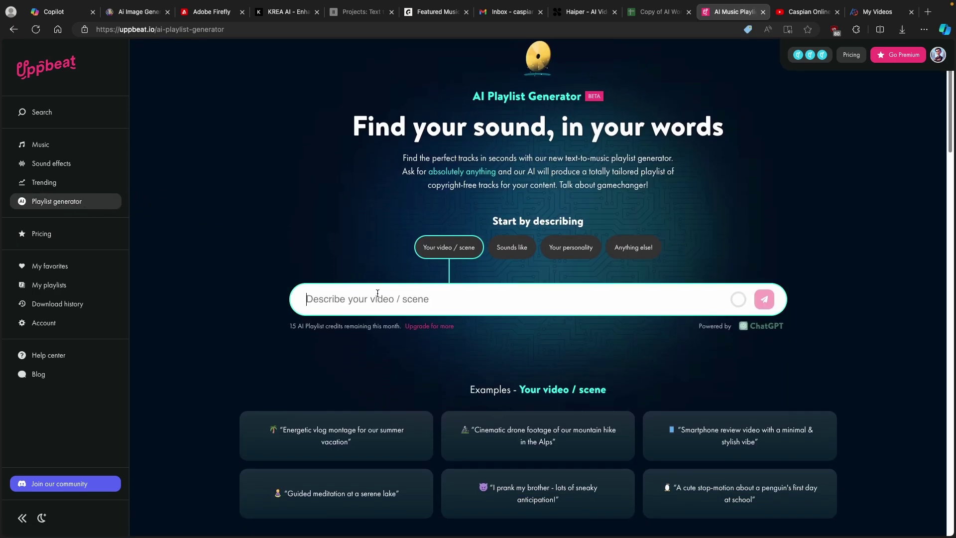